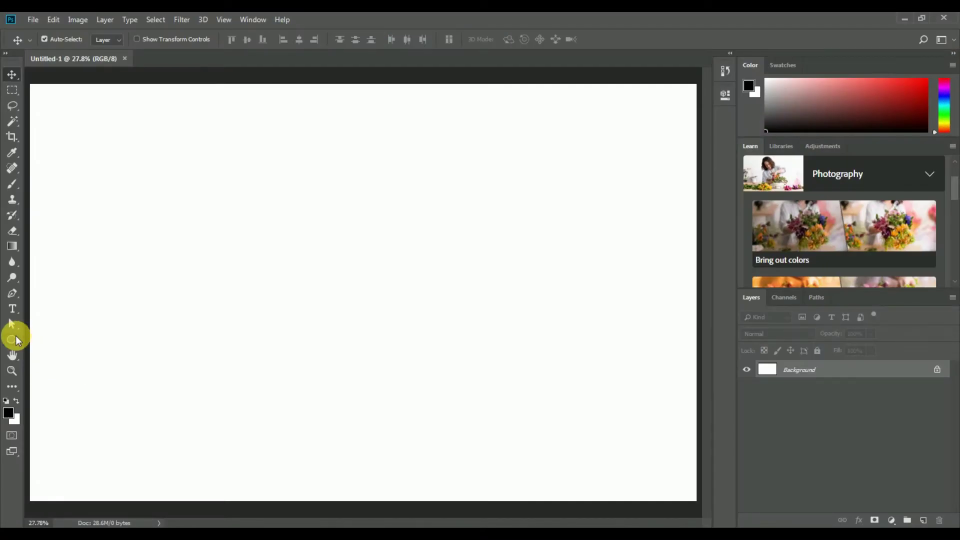
Draw a magenta Ellipse 1 circle and centre it on the canvas
click(16, 335)
mouse_move(279, 225)
mouse_down()
mouse_move(453, 370)
mouse_move(438, 349)
mouse_up()
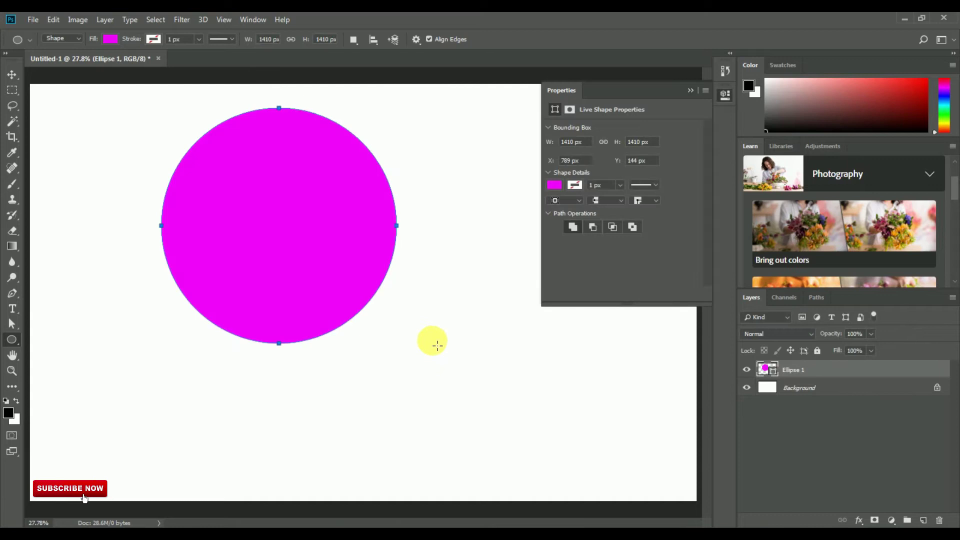
click(688, 90)
click(12, 74)
drag(209, 169, 311, 236)
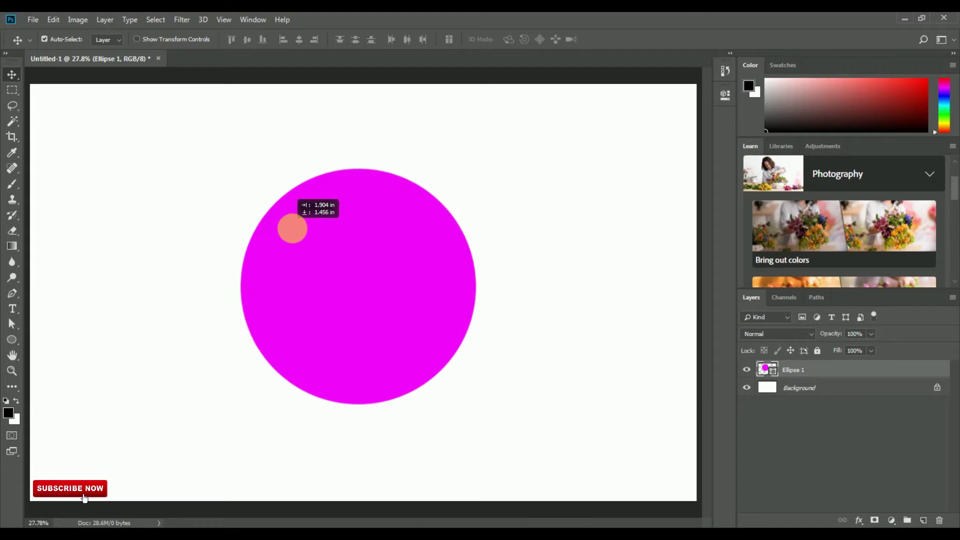
drag(310, 236, 294, 236)
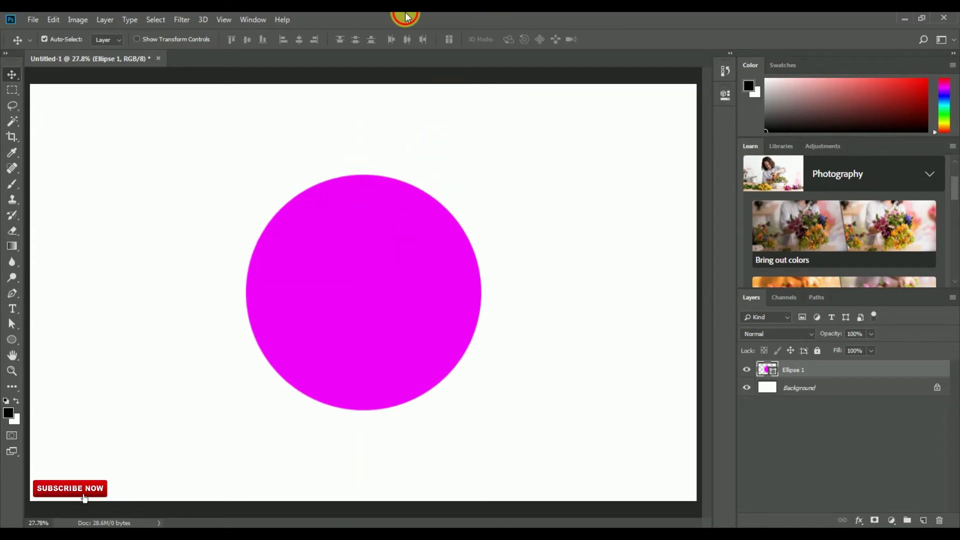
Scale the circle down to about 83% and bring up its shape fill options
click(139, 40)
drag(480, 176, 459, 195)
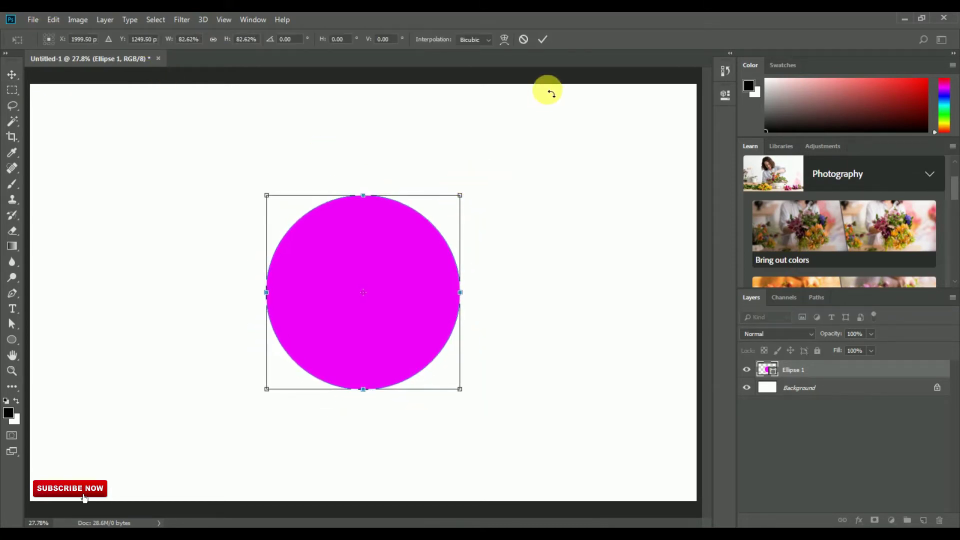
click(541, 40)
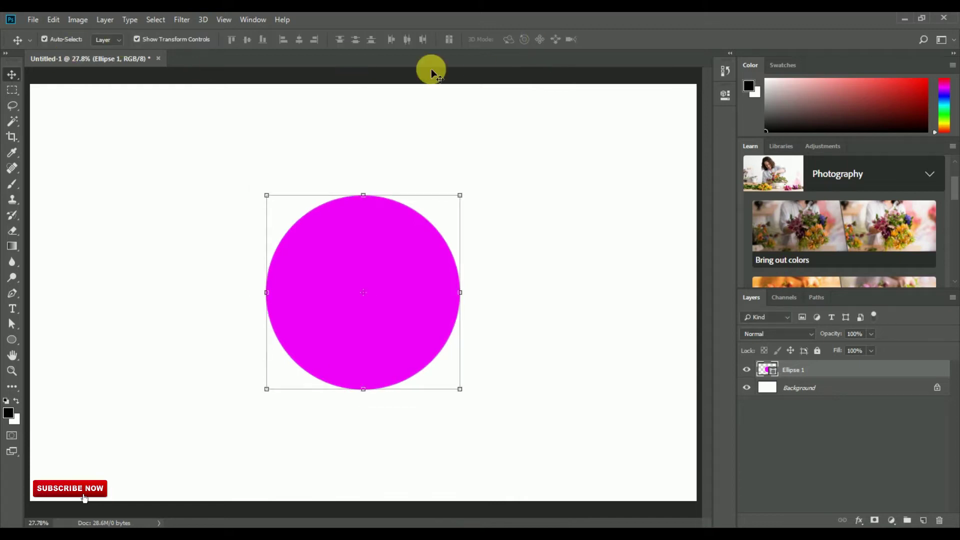
click(136, 39)
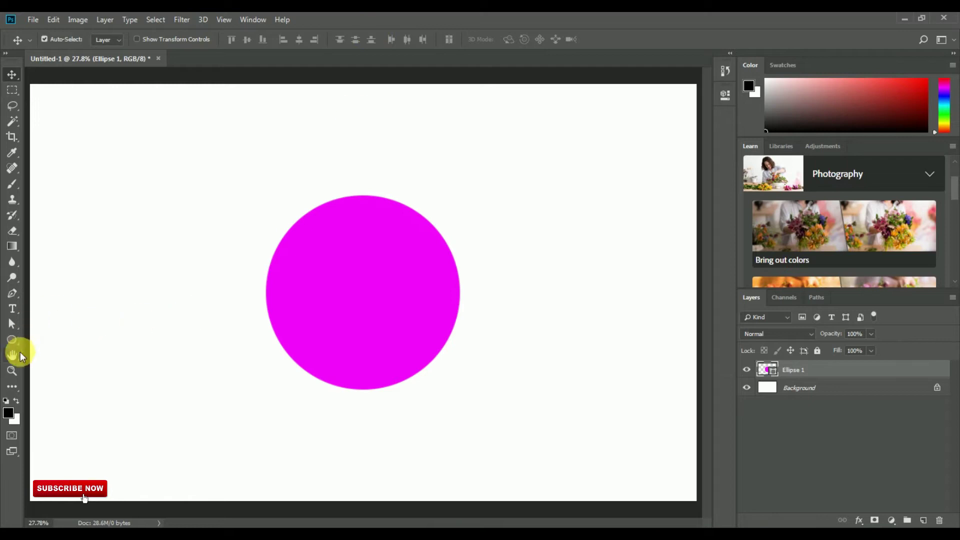
click(12, 340)
click(106, 39)
Give the circle a gradient fill starting from a gold metallic preset
click(105, 61)
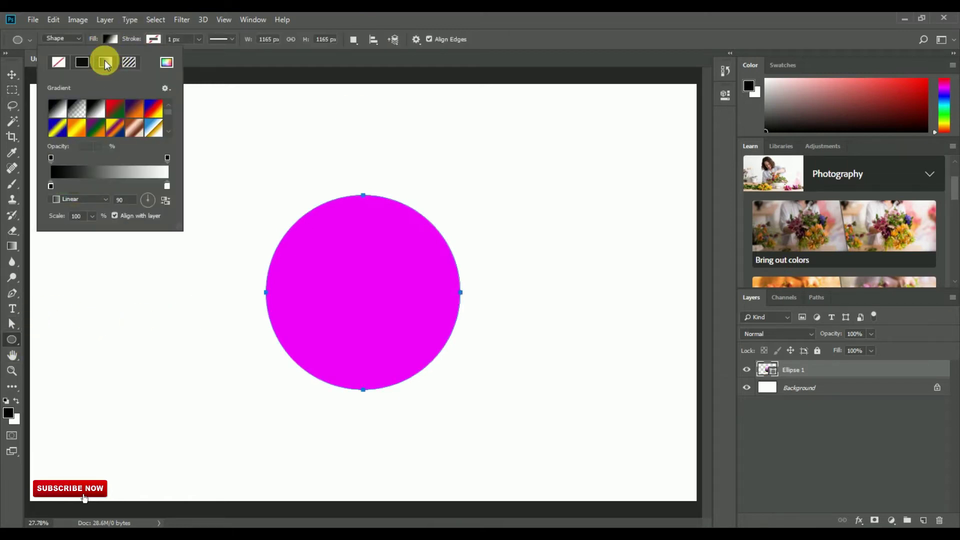
click(149, 175)
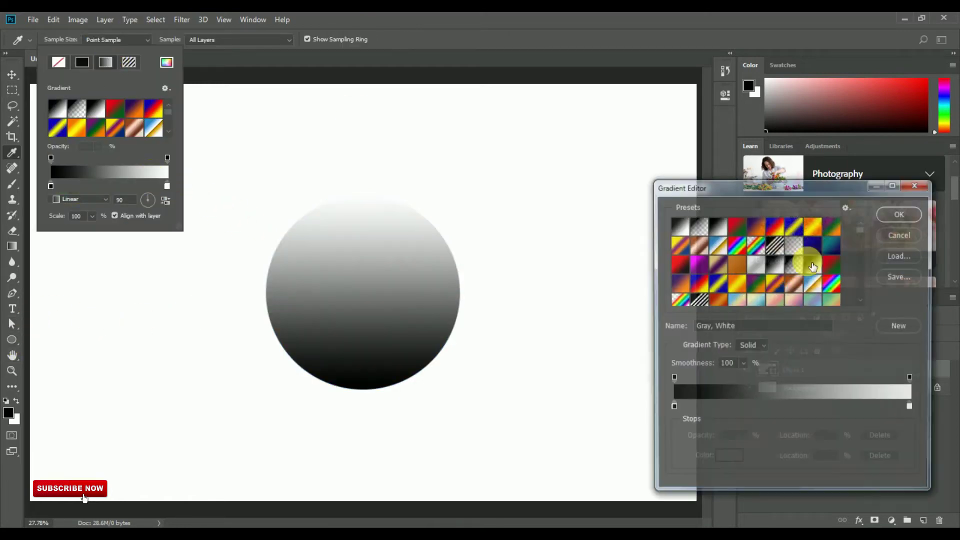
drag(860, 227, 871, 313)
scroll(806, 286, up, 2)
scroll(807, 283, up, 2)
scroll(807, 278, up, 2)
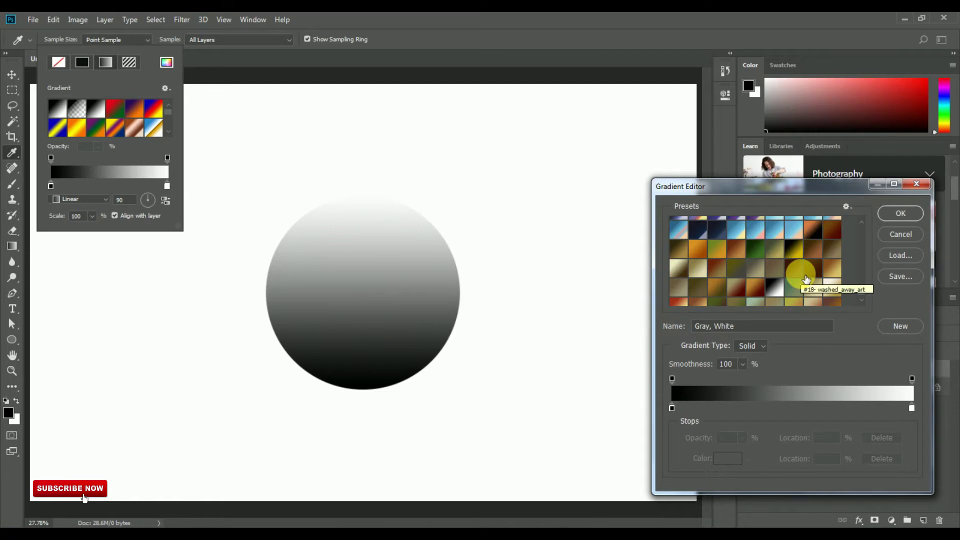
click(718, 268)
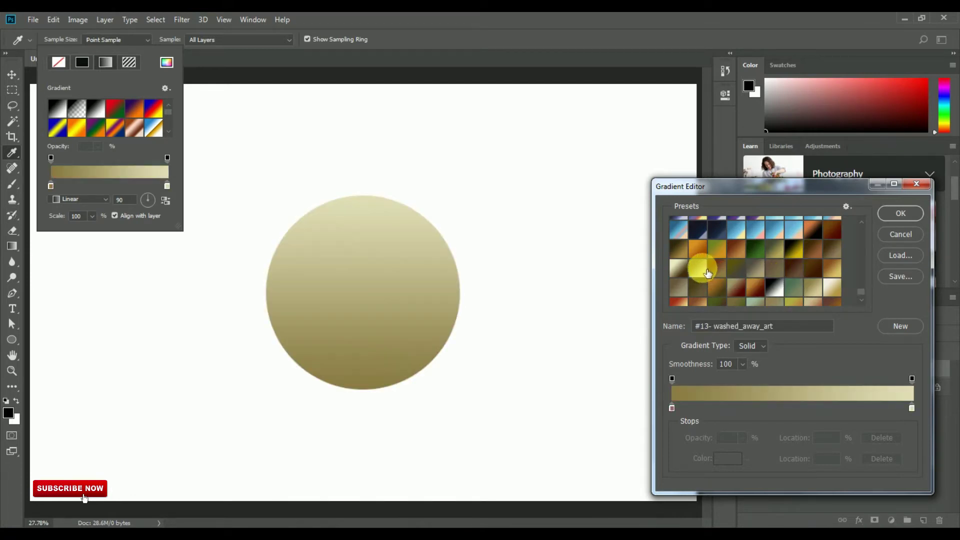
Set the gradient's right colour stop to pale cream
click(912, 409)
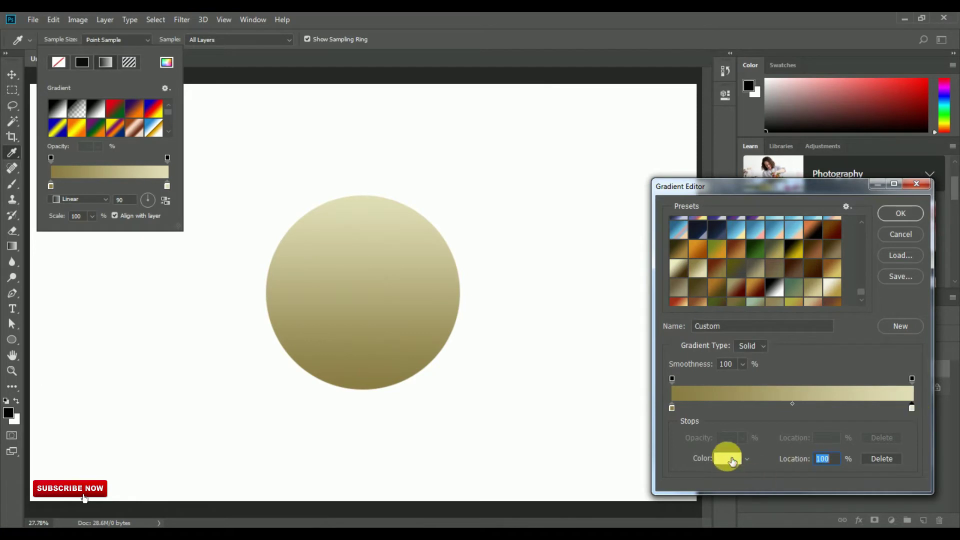
click(728, 459)
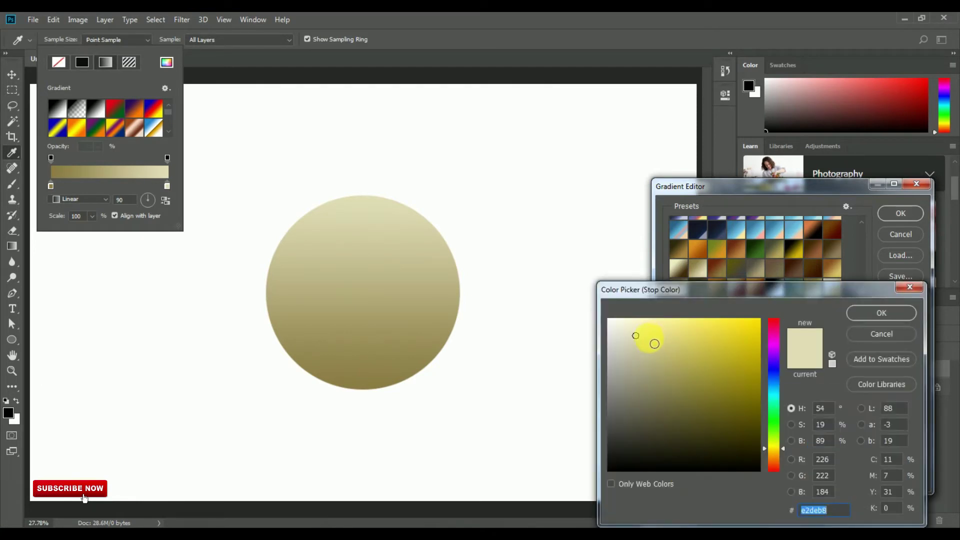
click(678, 347)
click(633, 333)
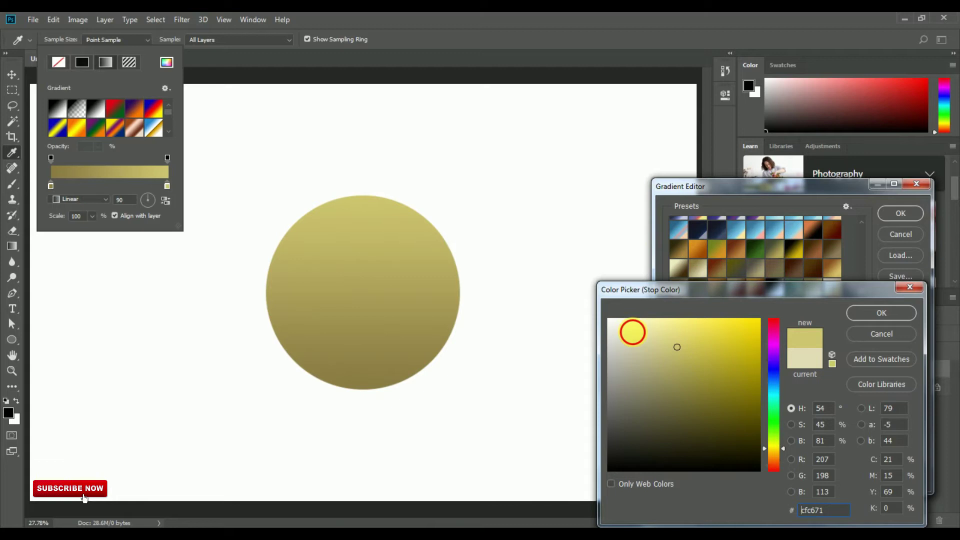
click(868, 313)
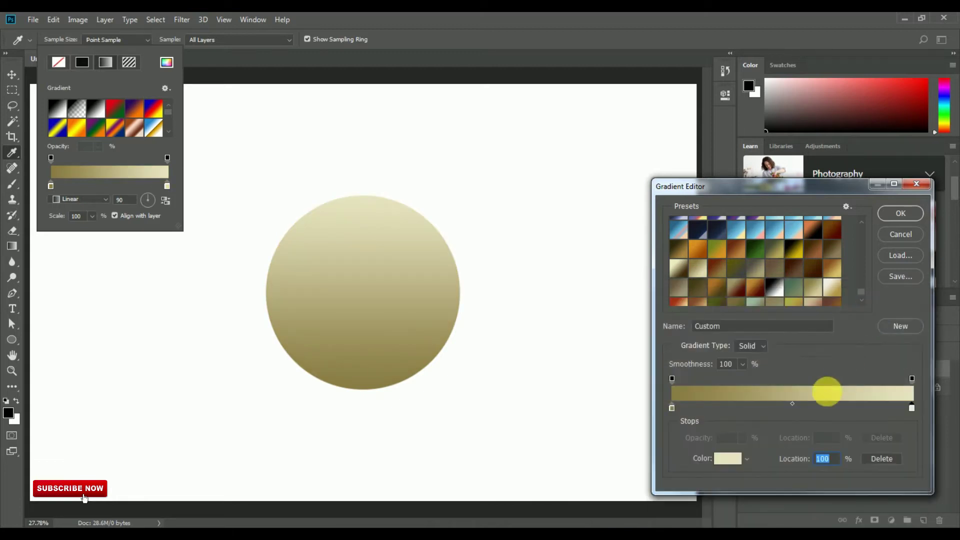
Set the left colour stop to olive and apply the custom gradient
click(673, 409)
click(733, 464)
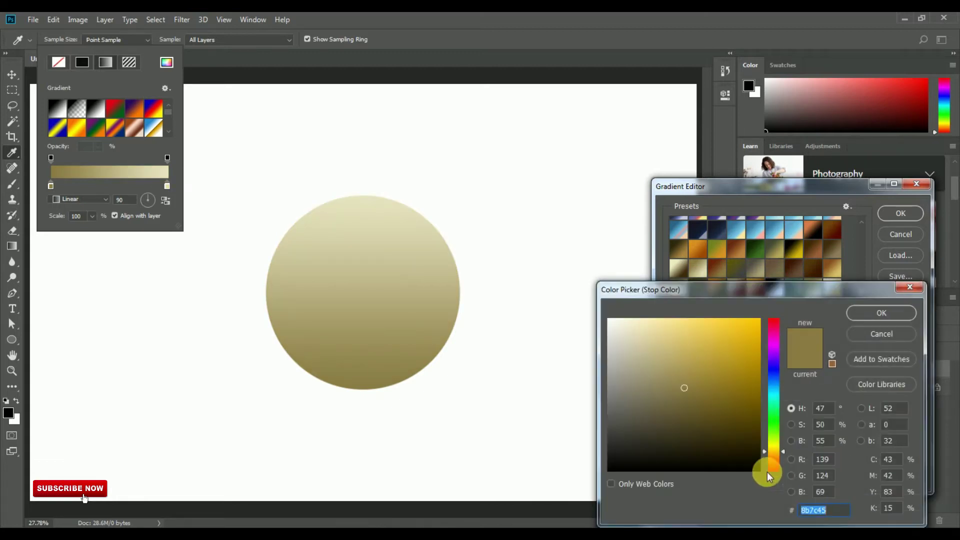
drag(690, 399, 708, 428)
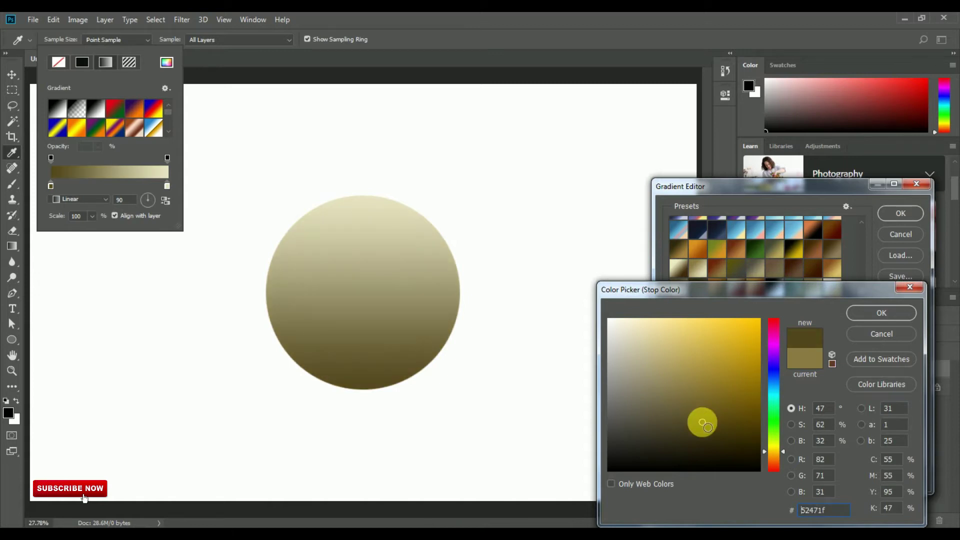
click(754, 323)
drag(680, 374, 694, 389)
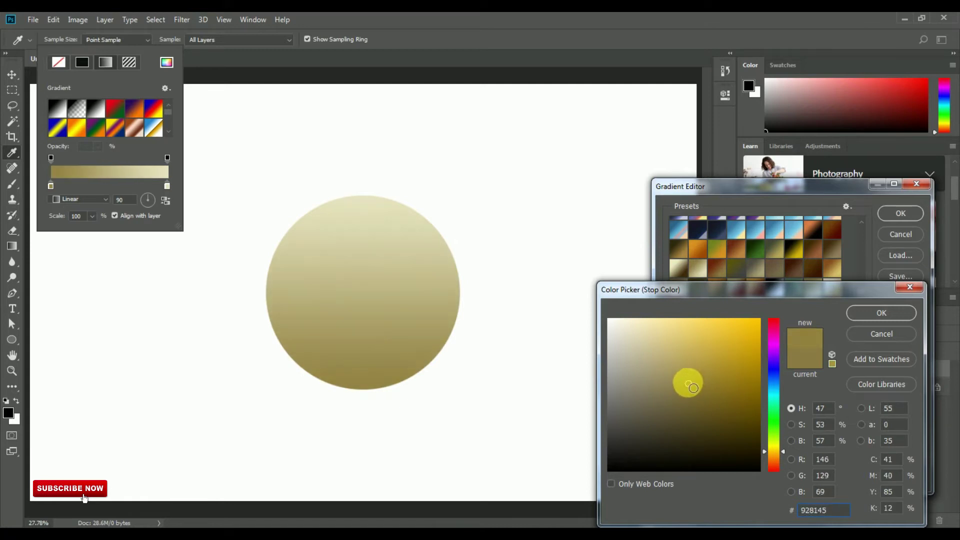
click(870, 316)
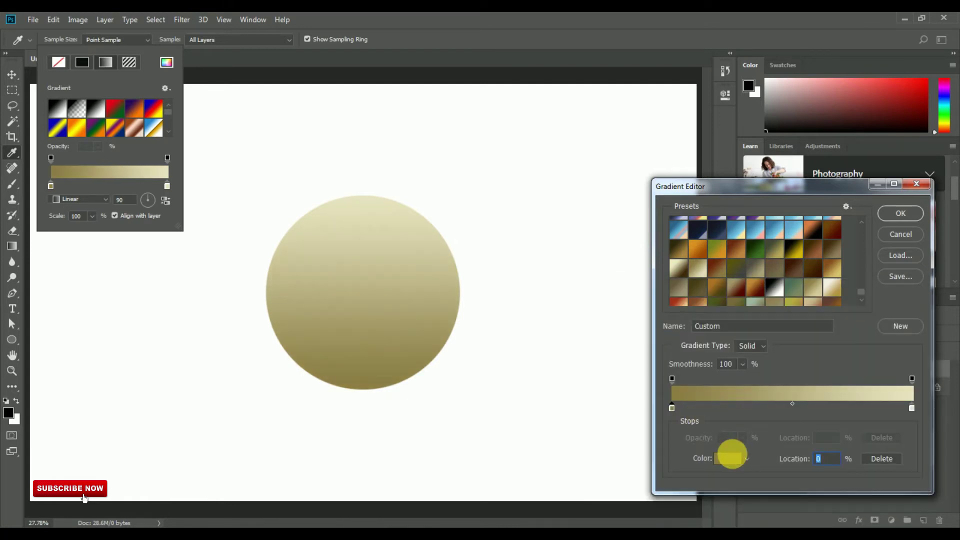
click(730, 457)
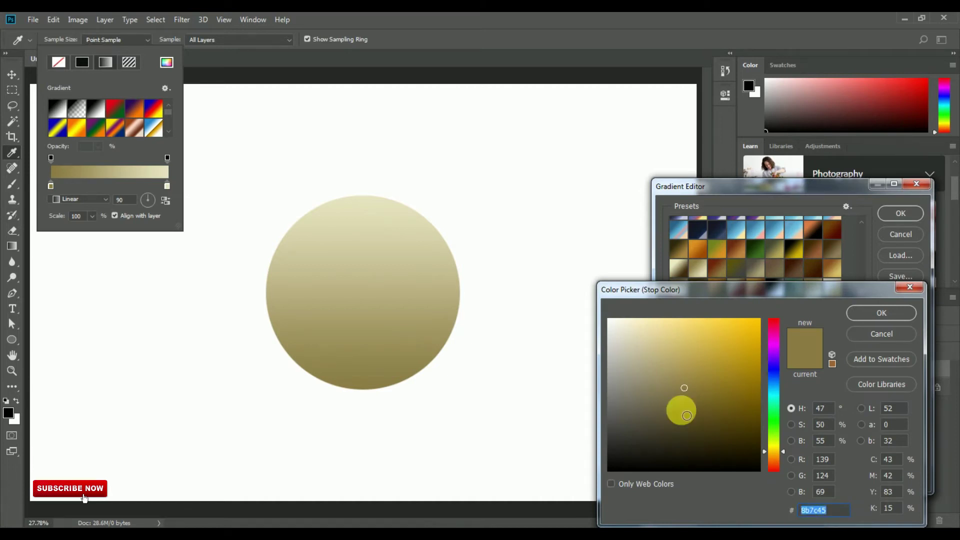
click(881, 313)
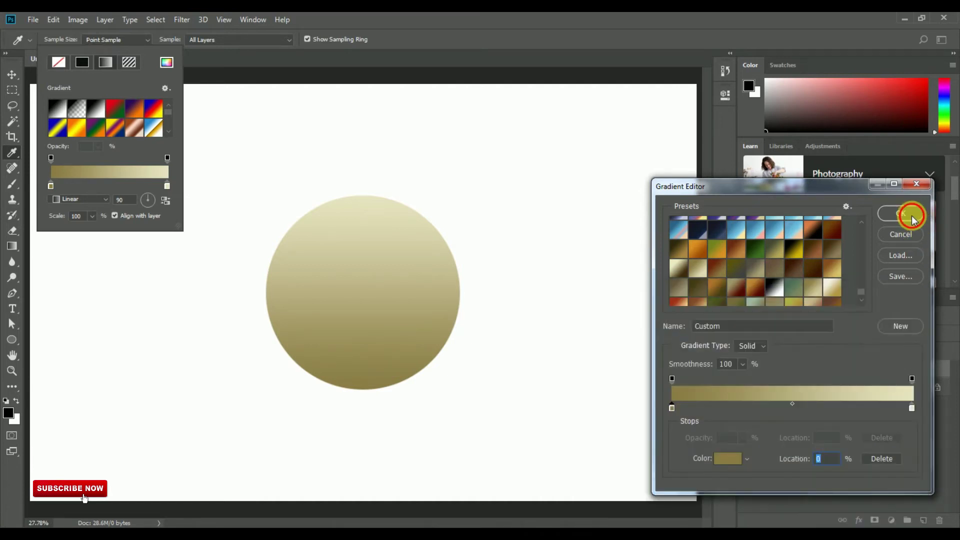
click(912, 219)
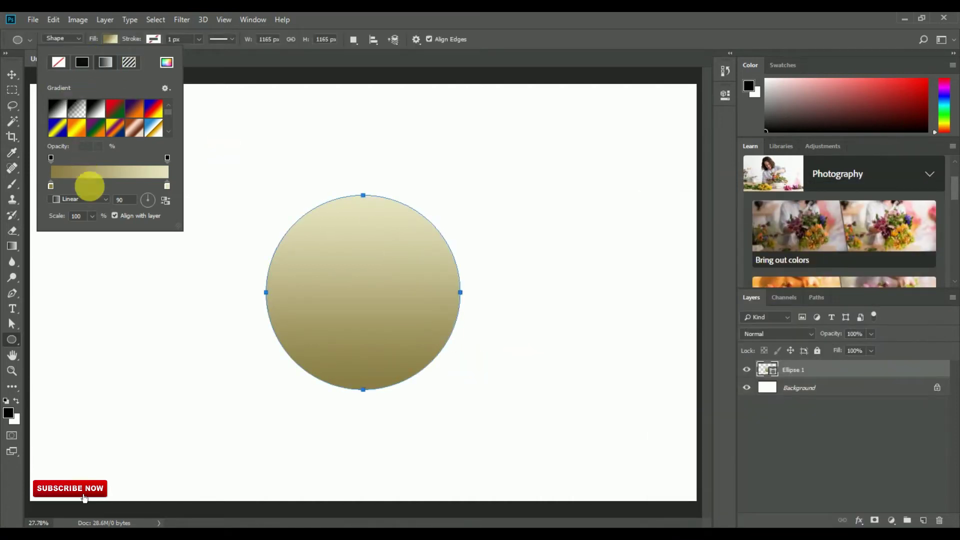
Make the fill gradient radial and reversed so the centre is light
click(103, 197)
click(86, 221)
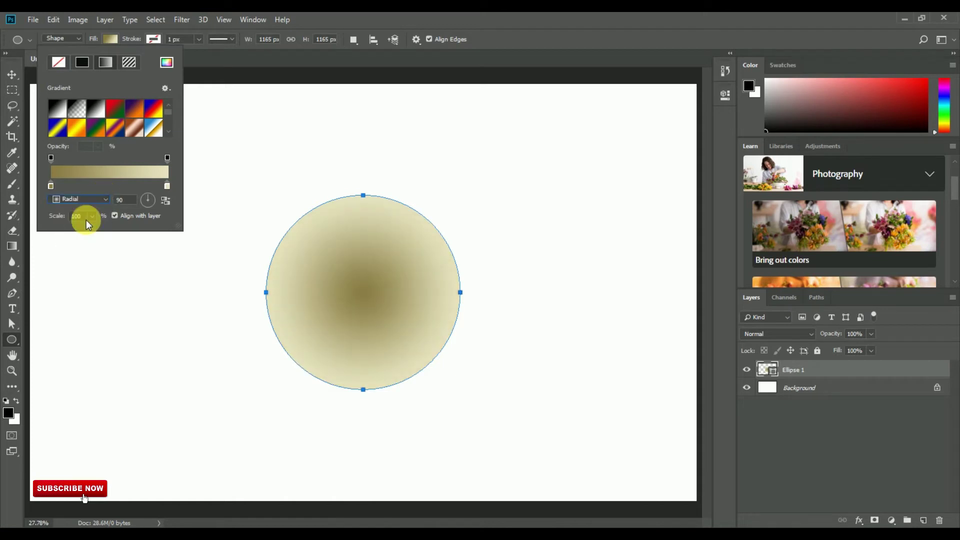
click(166, 203)
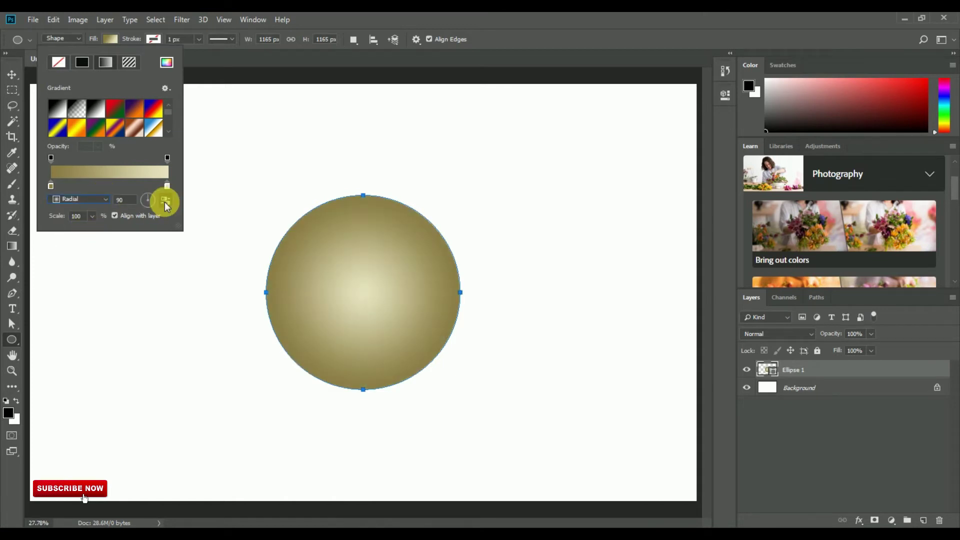
click(12, 74)
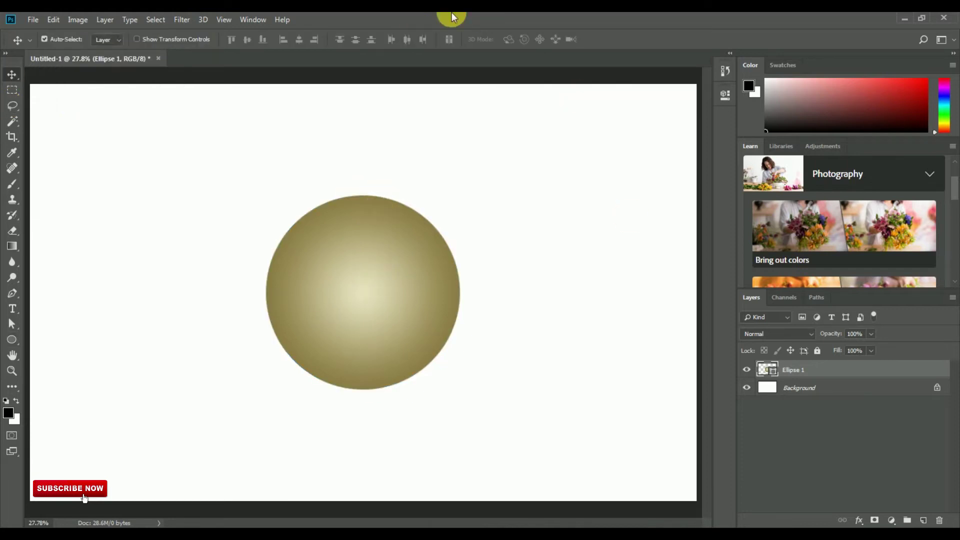
On a new Layer 1, pen a closed crescent-shaped path over the sphere's left side
click(931, 521)
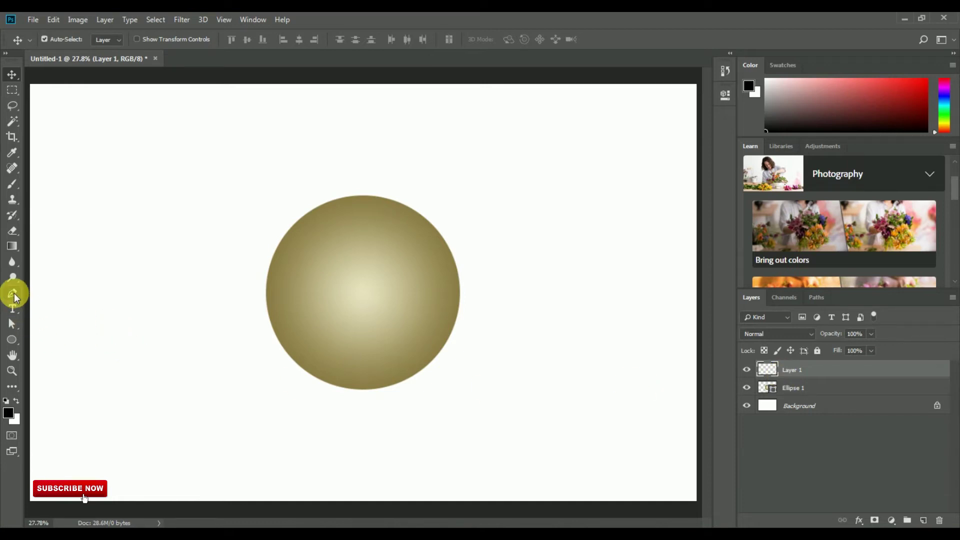
click(13, 296)
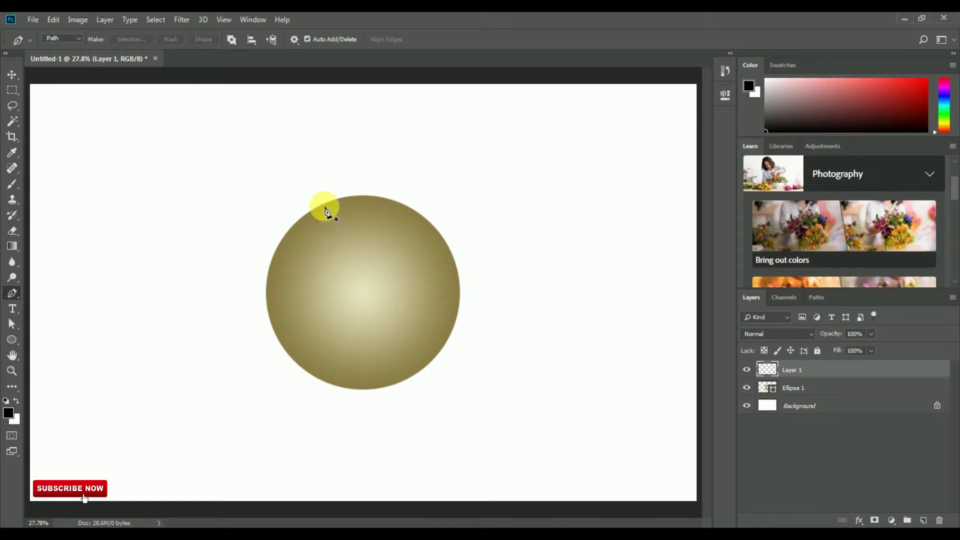
click(314, 192)
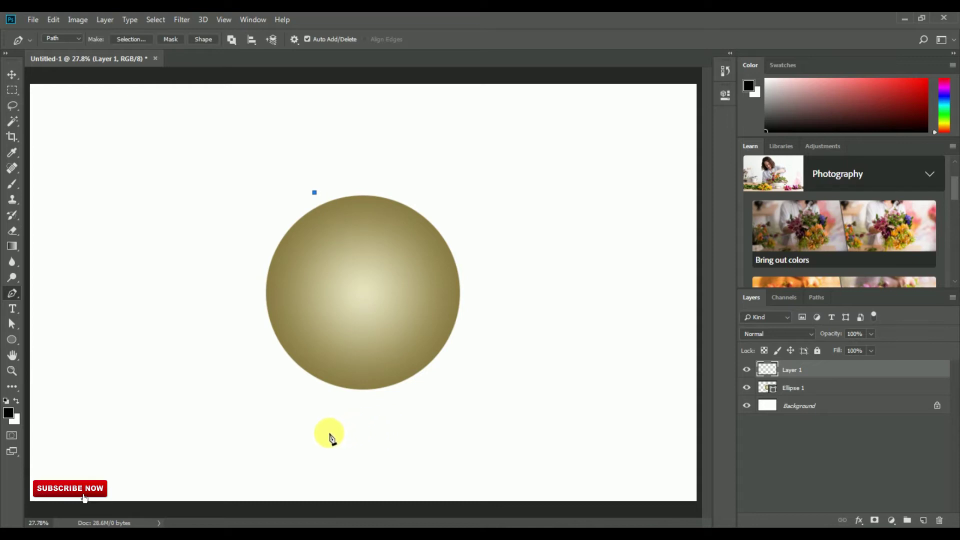
drag(314, 424, 221, 499)
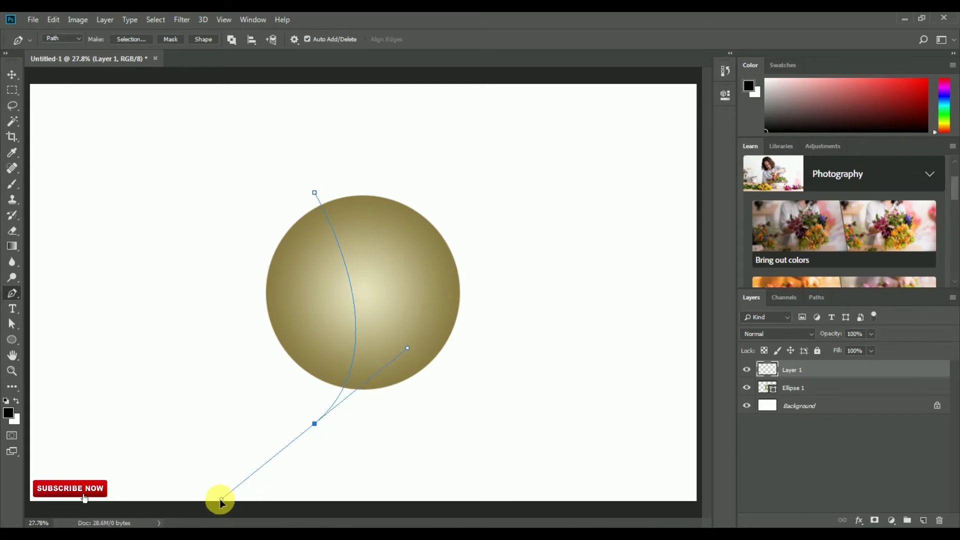
alt+click(314, 424)
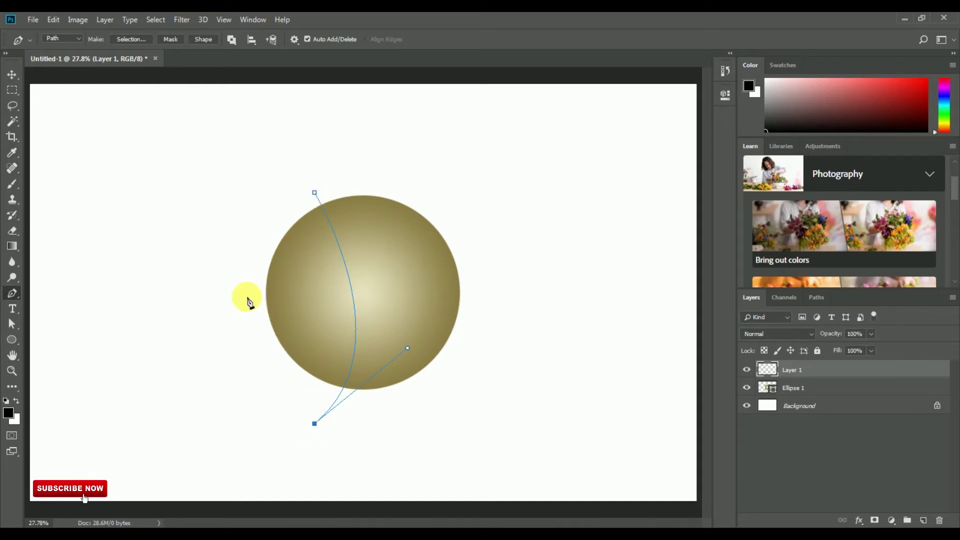
drag(247, 296, 265, 224)
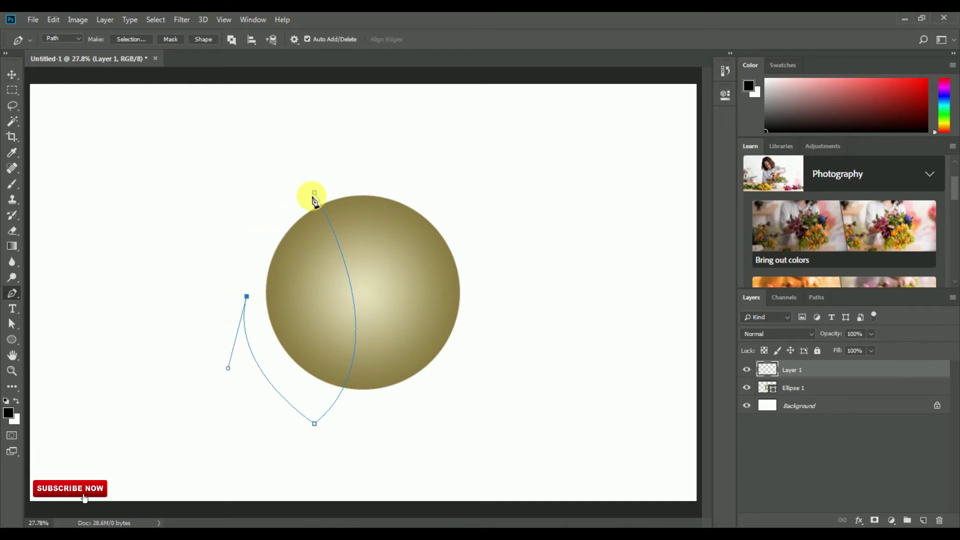
drag(330, 194, 384, 169)
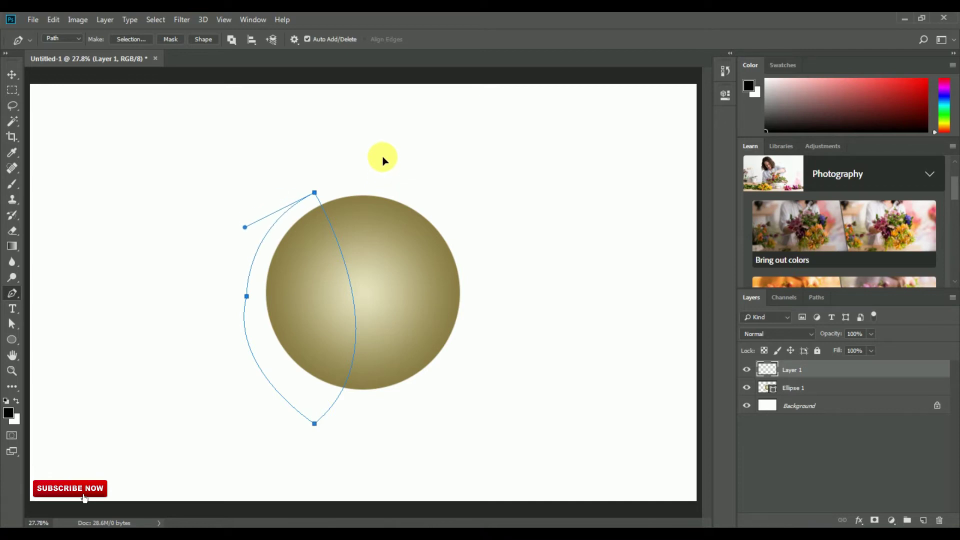
Turn the path into a selection, fill it with white, then deselect
right_click(309, 218)
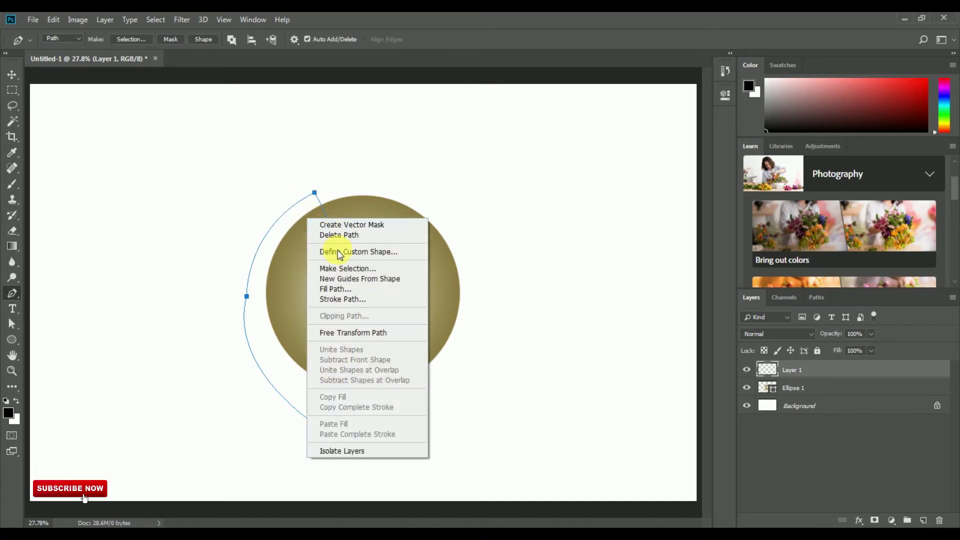
click(345, 270)
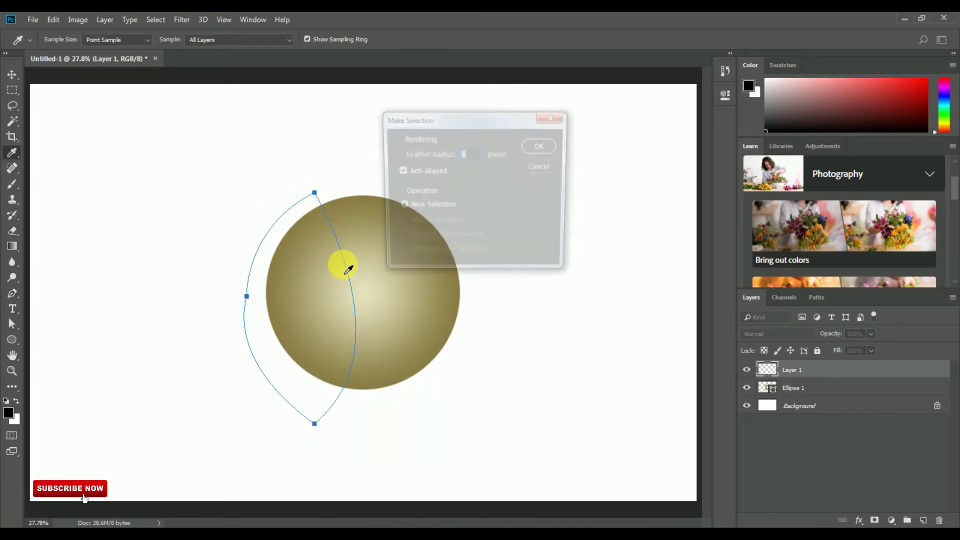
click(545, 143)
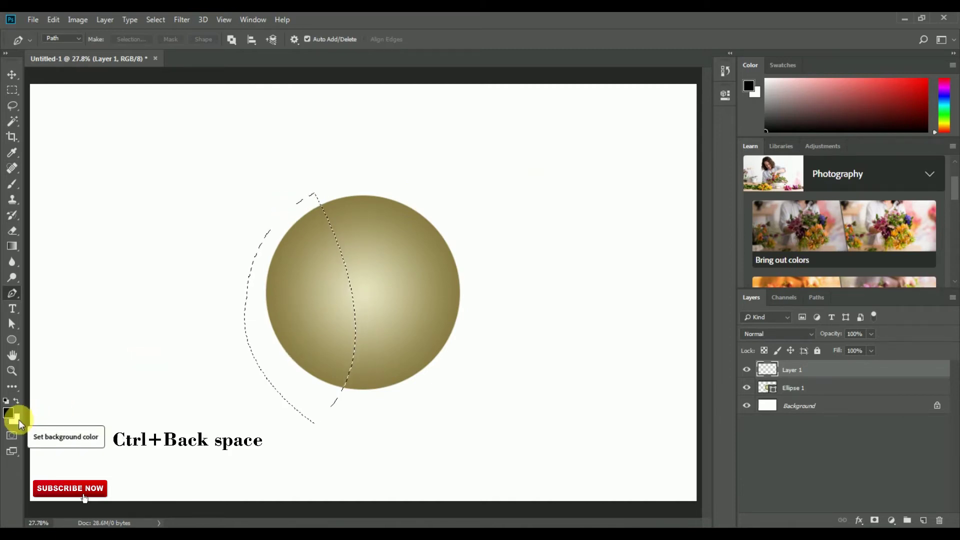
key(ctrl+BackSpace)
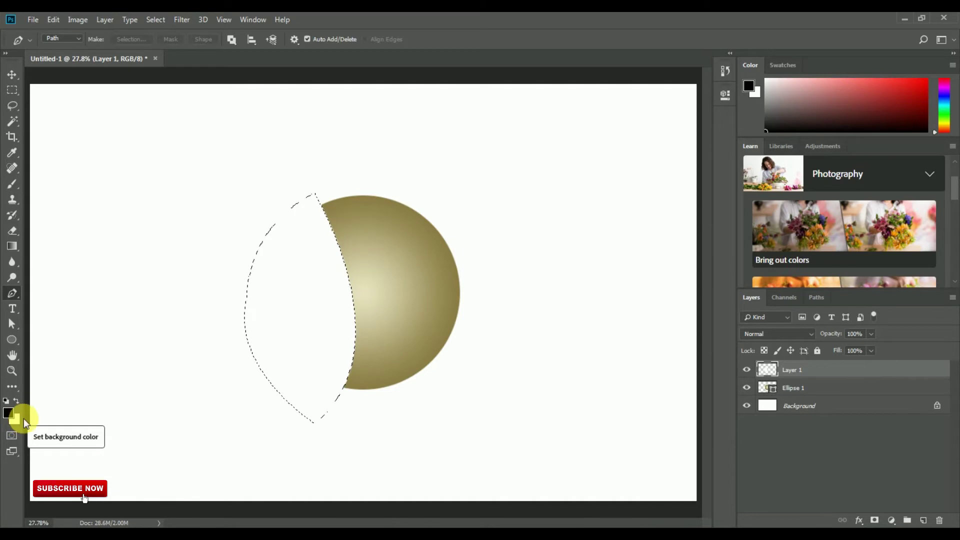
click(151, 25)
click(248, 40)
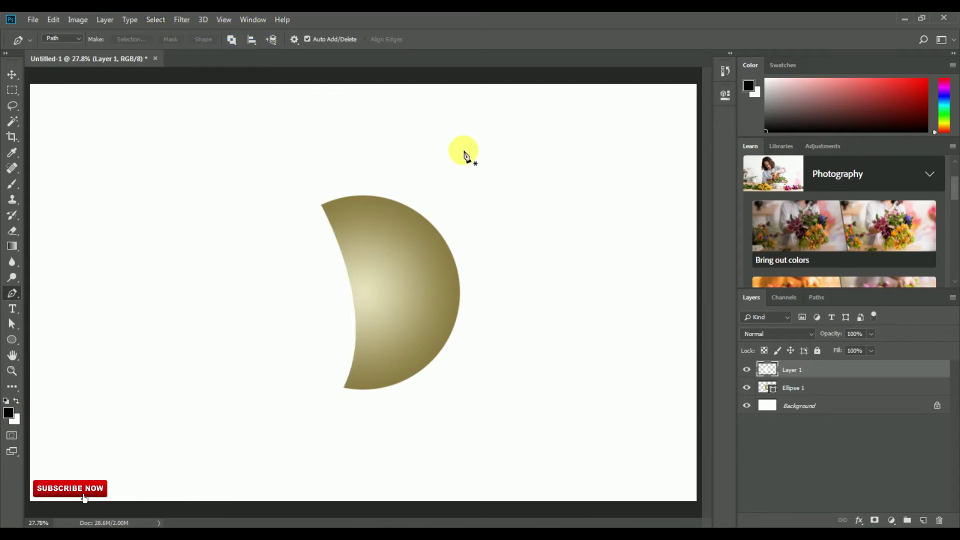
Select Layer 1 in the Layers panel with the Move Tool active
click(12, 74)
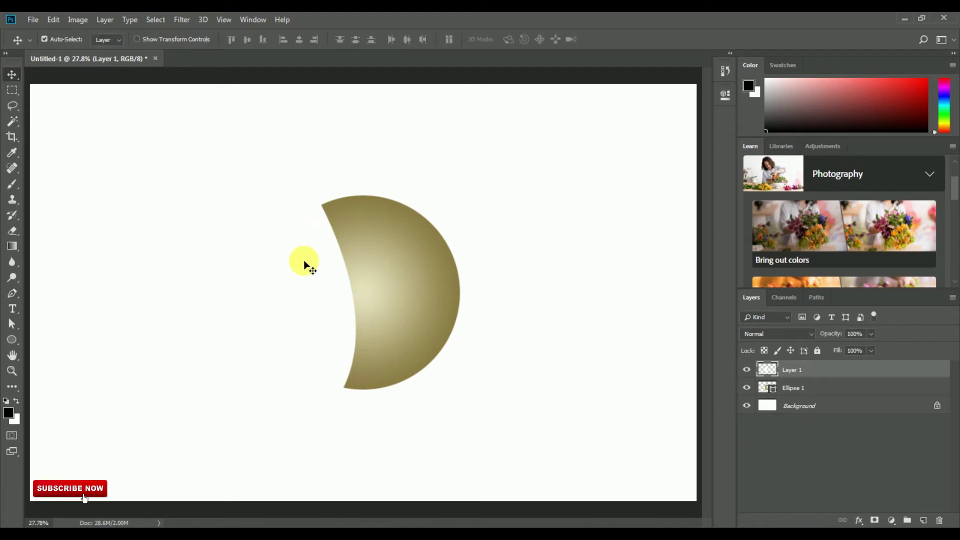
click(11, 341)
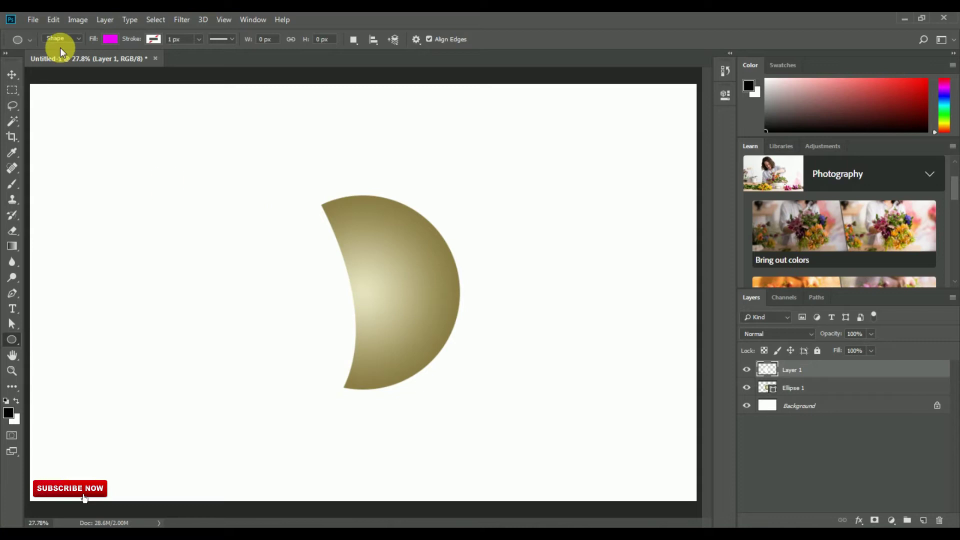
click(6, 75)
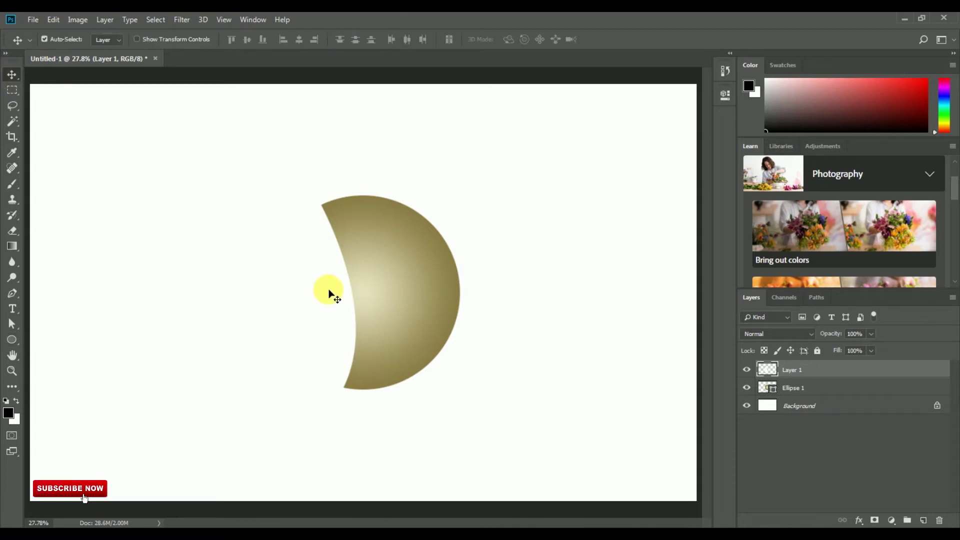
click(746, 369)
click(747, 370)
Add a light grey Color Overlay effect to Layer 1
click(859, 520)
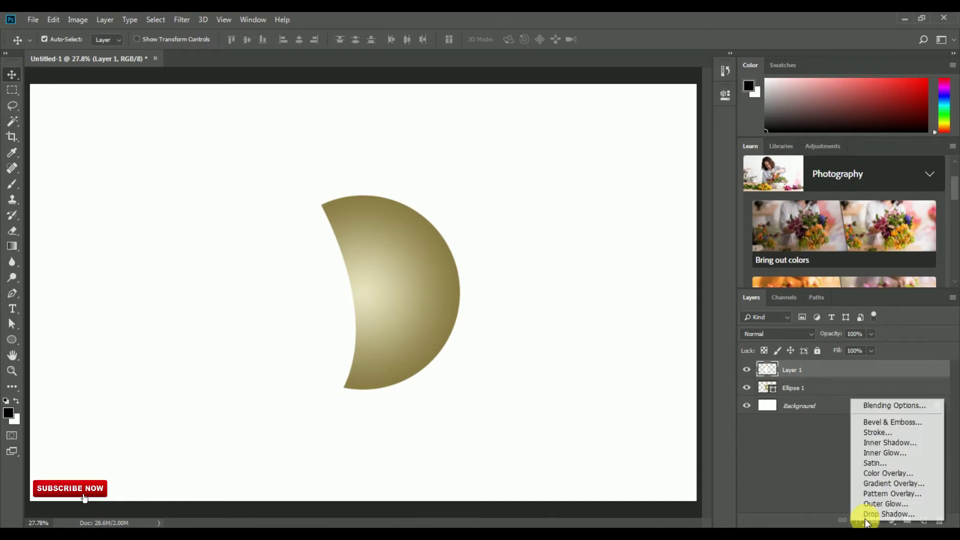
click(875, 407)
click(525, 407)
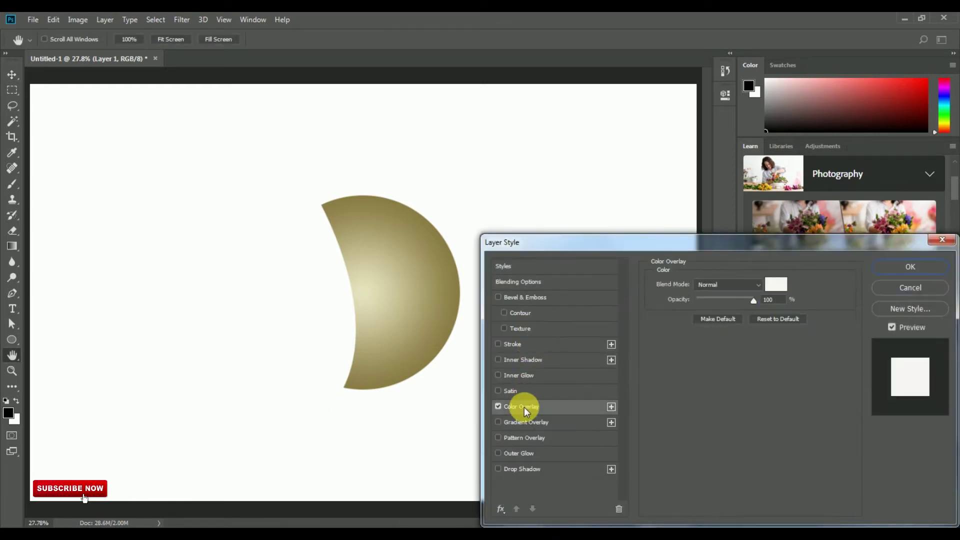
click(779, 287)
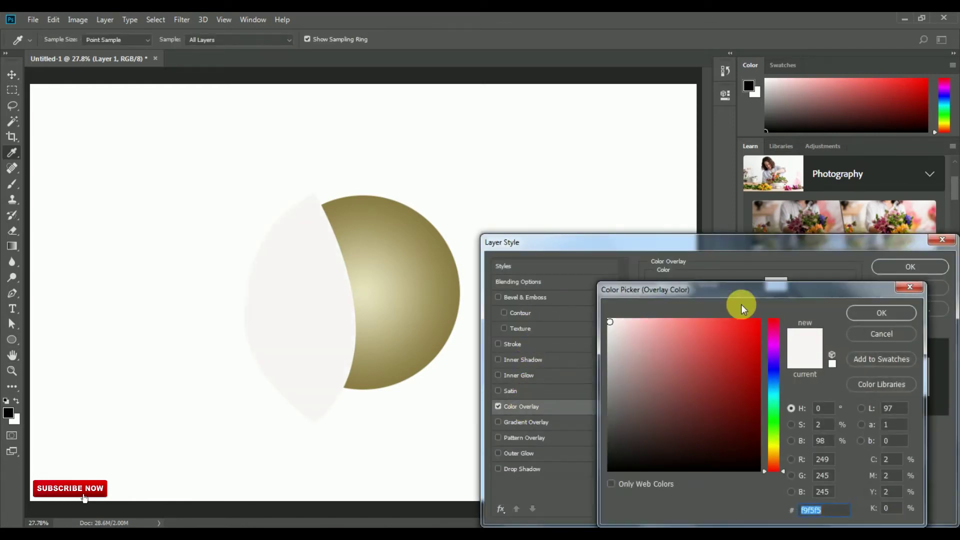
click(617, 376)
click(614, 342)
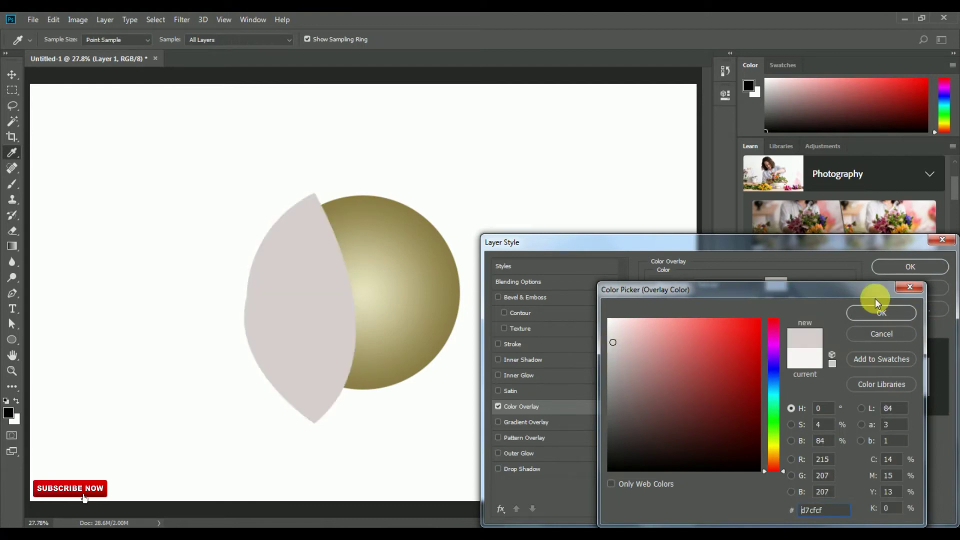
click(879, 313)
click(924, 266)
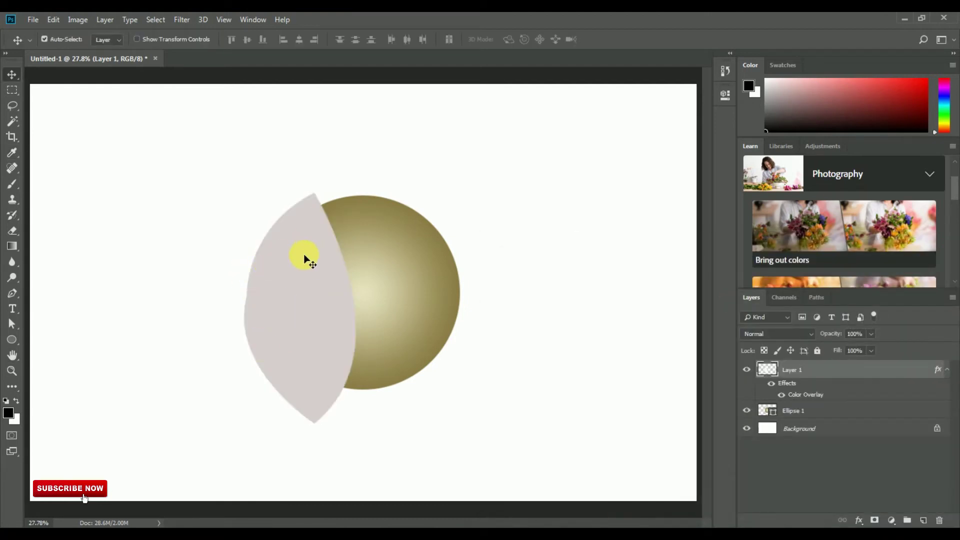
Toggle Layer 1's visibility to compare the grey overlay
click(747, 370)
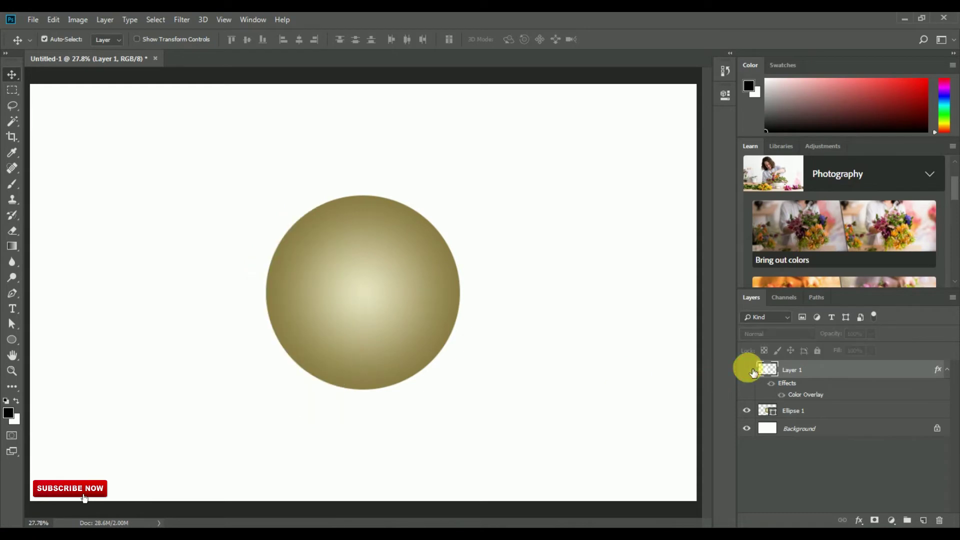
click(747, 411)
click(747, 410)
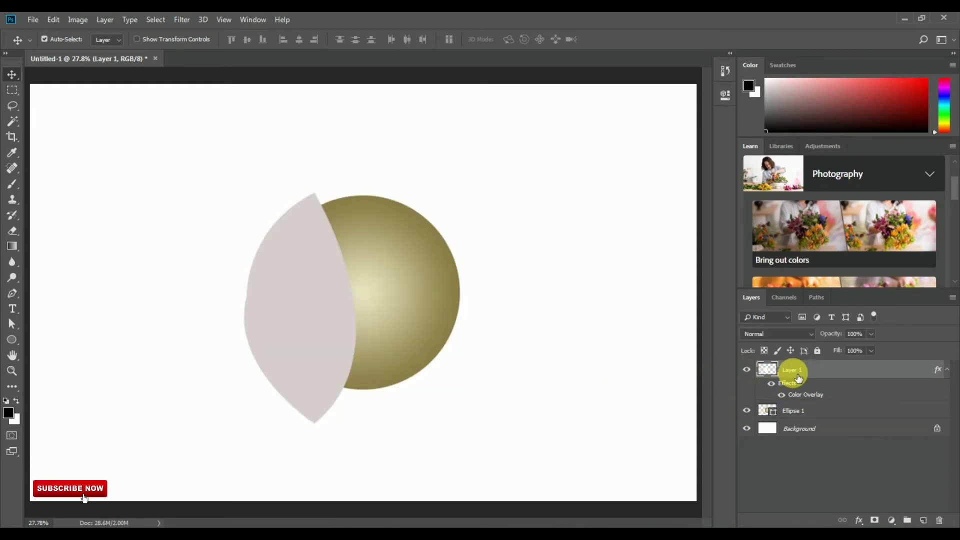
click(747, 370)
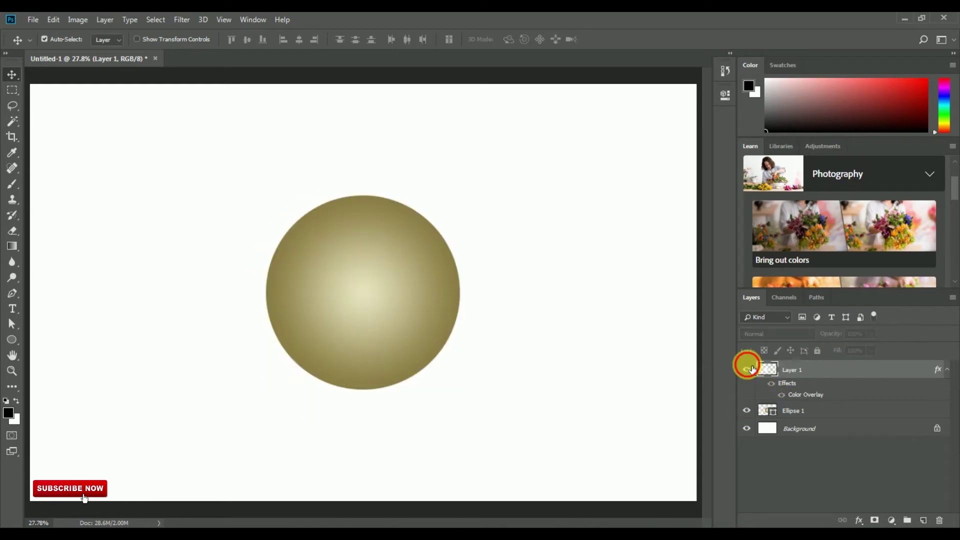
Make Layer 1 a clipping mask on Ellipse 1 and check the clipped result
right_click(813, 364)
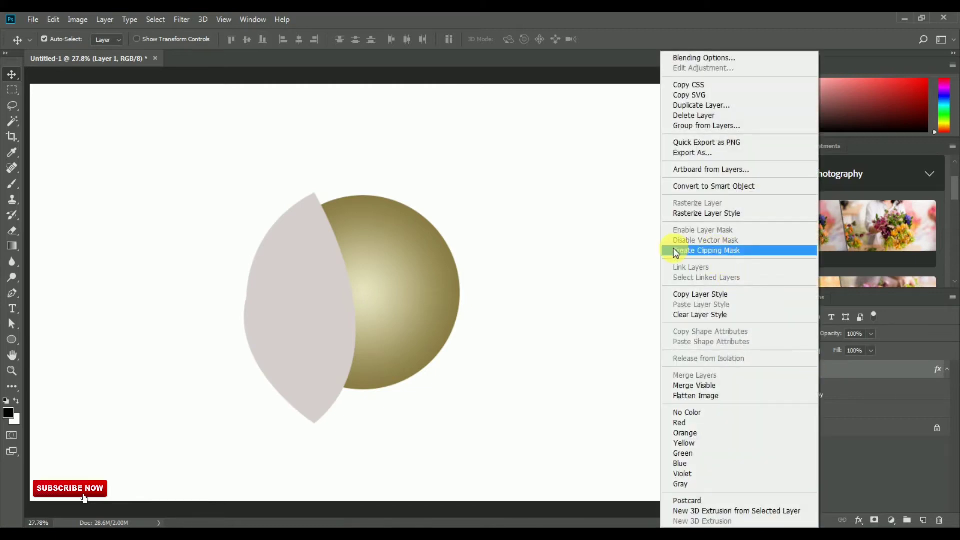
click(730, 250)
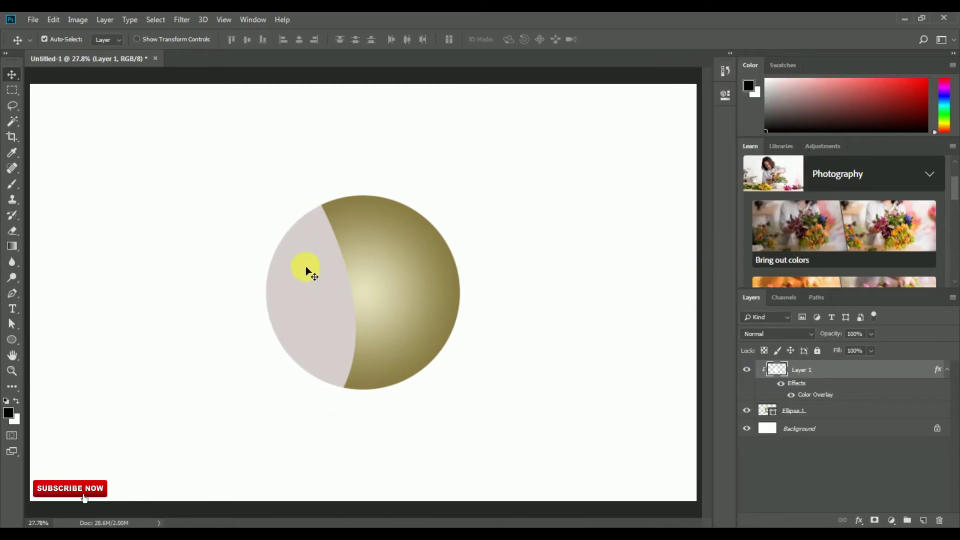
click(747, 371)
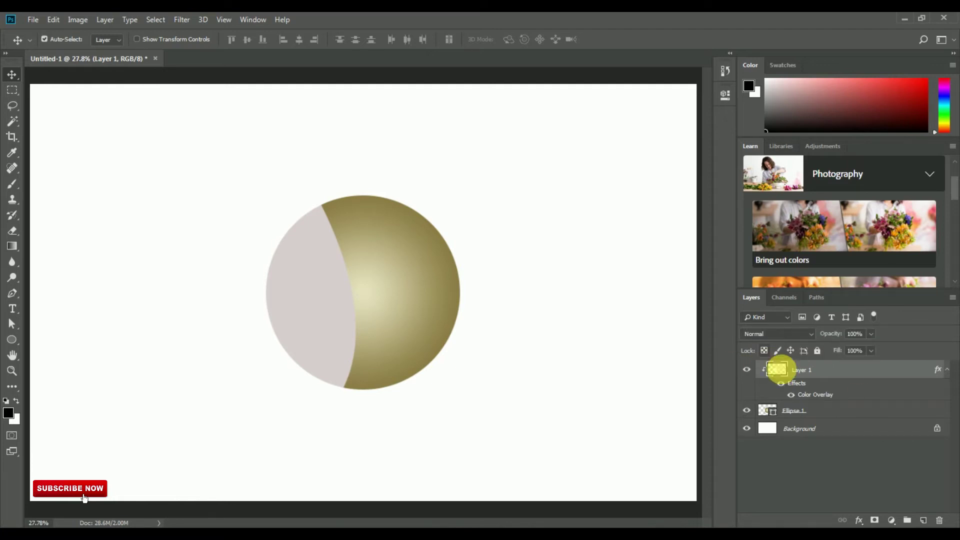
click(859, 520)
click(885, 407)
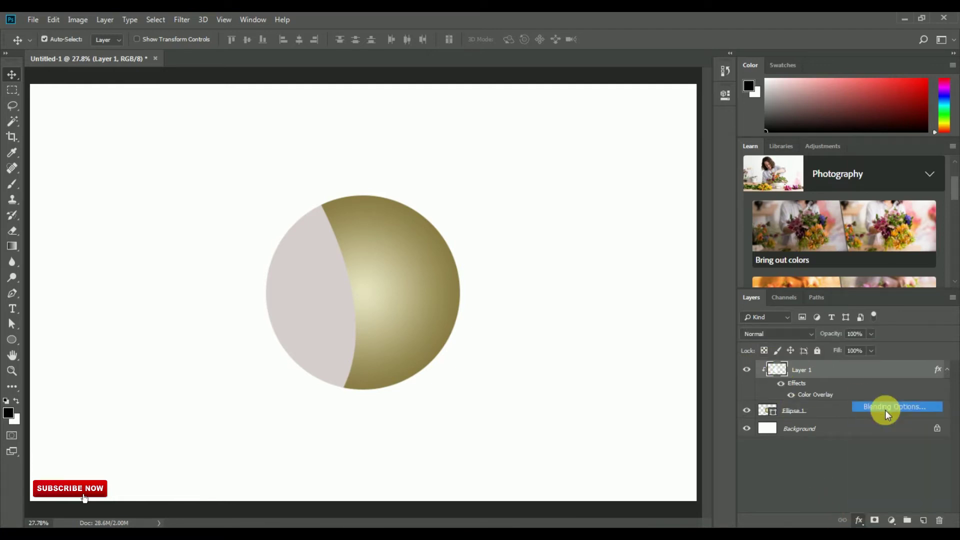
Swap Layer 1's Color Overlay for a reversed radial Gradient Overlay
drag(671, 242, 717, 236)
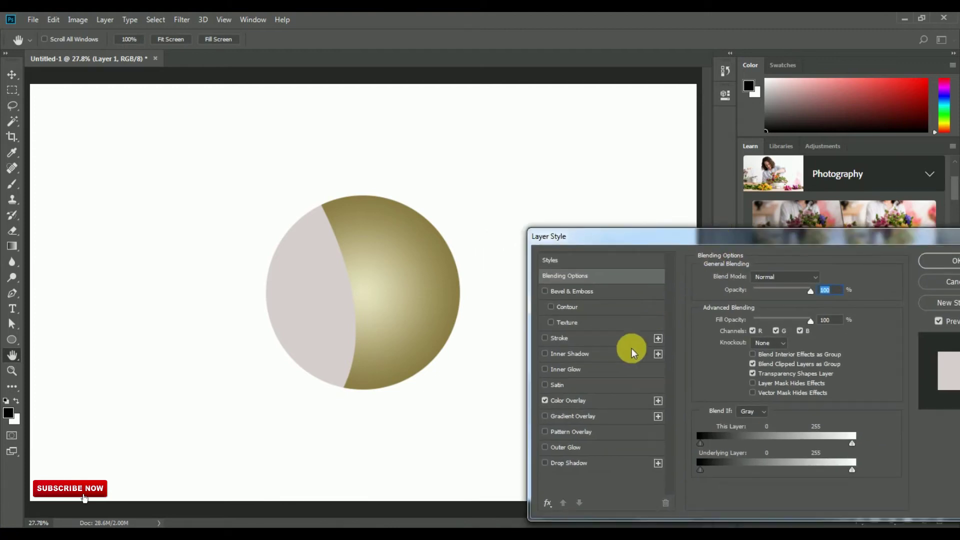
click(546, 400)
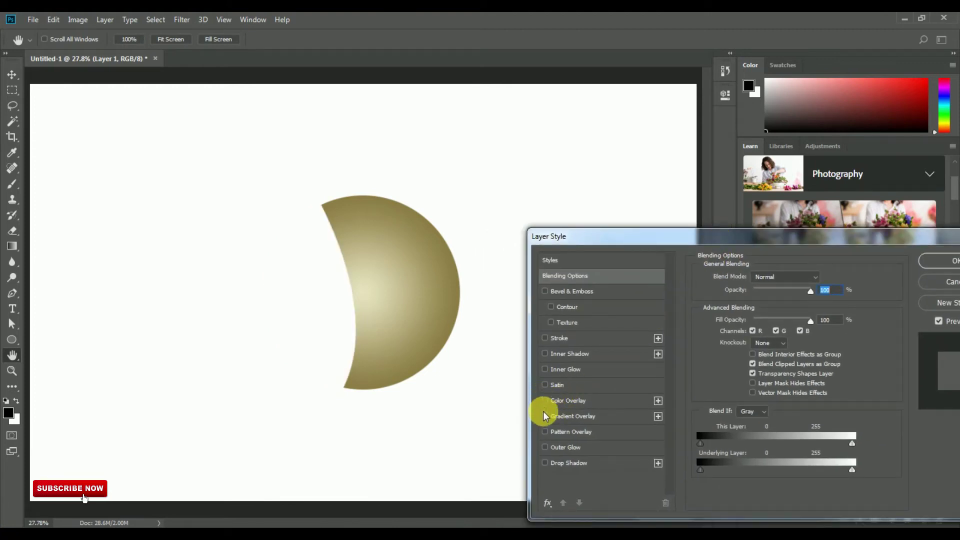
click(545, 416)
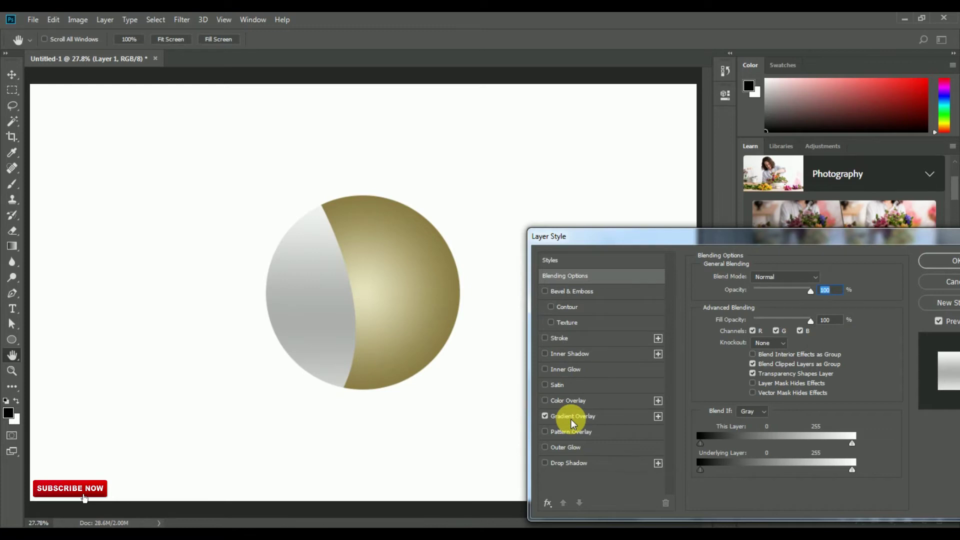
click(572, 417)
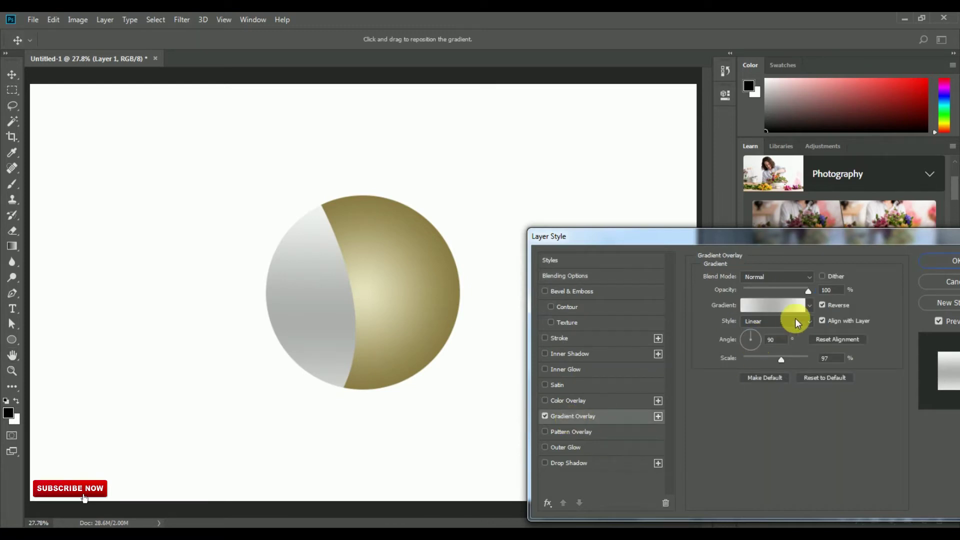
click(823, 306)
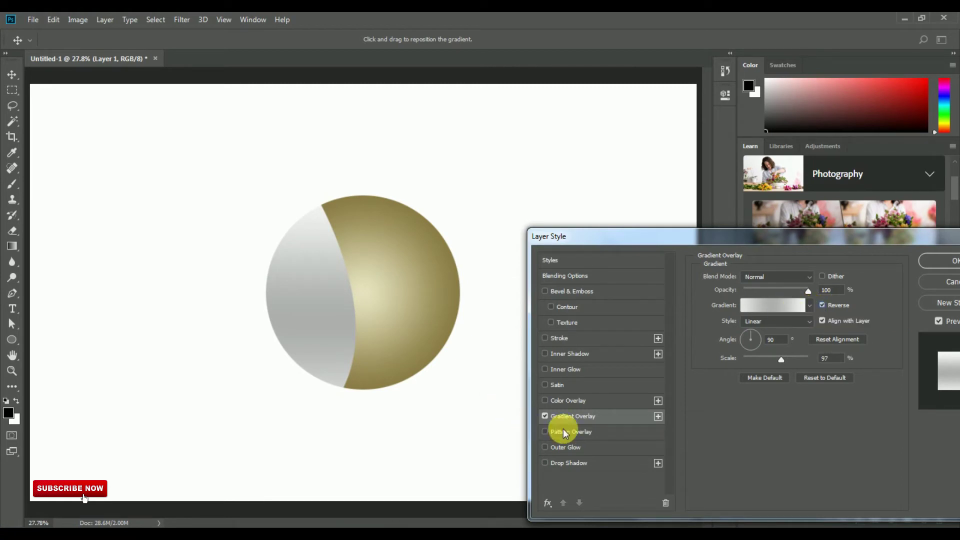
click(769, 330)
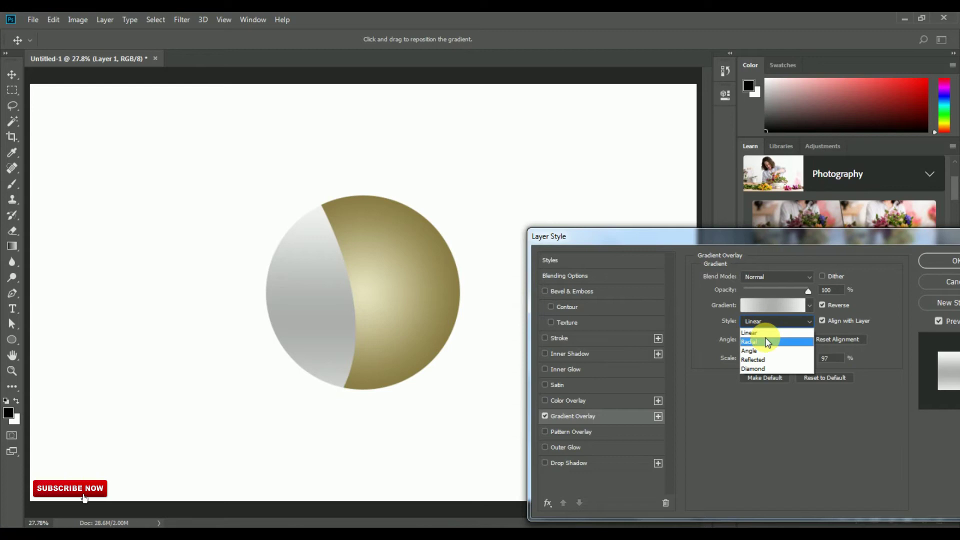
click(766, 337)
click(771, 307)
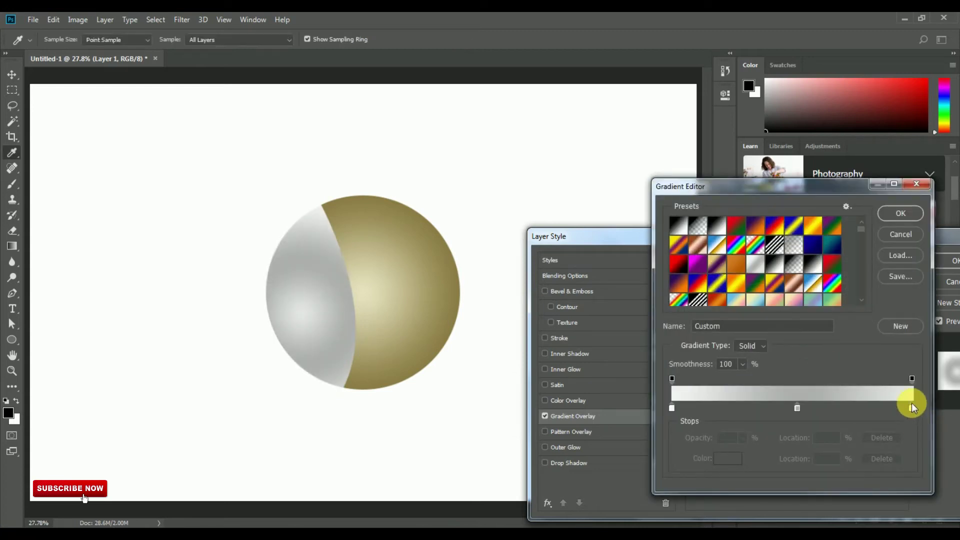
Apply a white-to-grey preset to the gradient overlay
drag(861, 232, 862, 299)
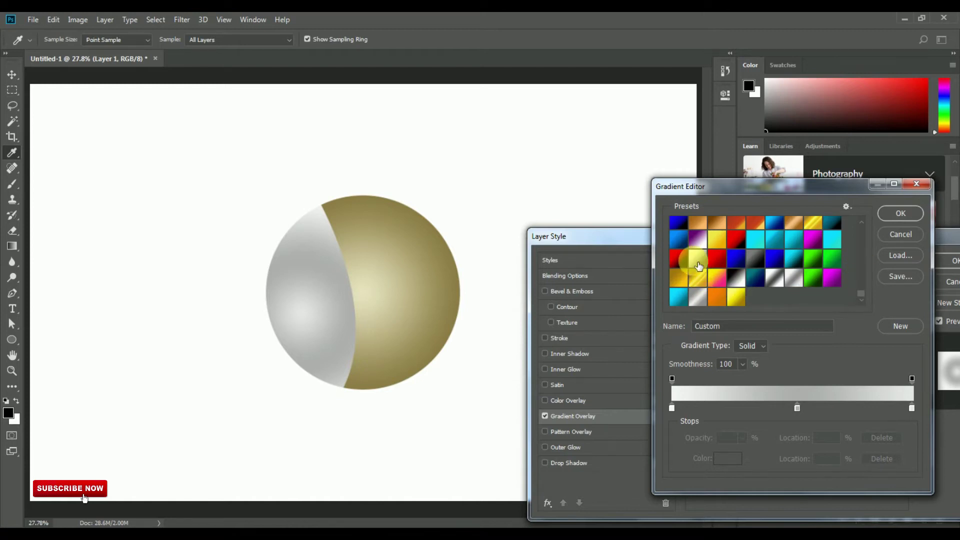
click(698, 258)
click(911, 221)
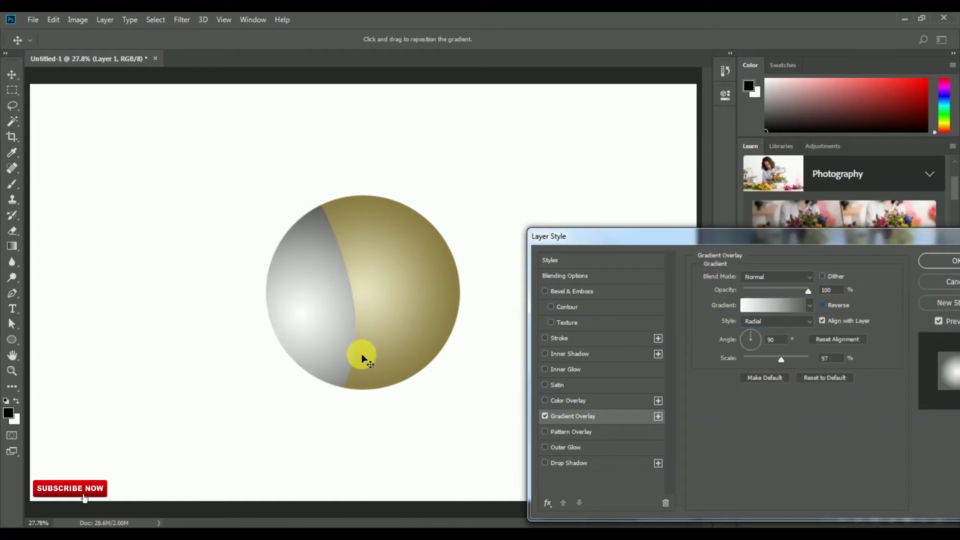
click(789, 311)
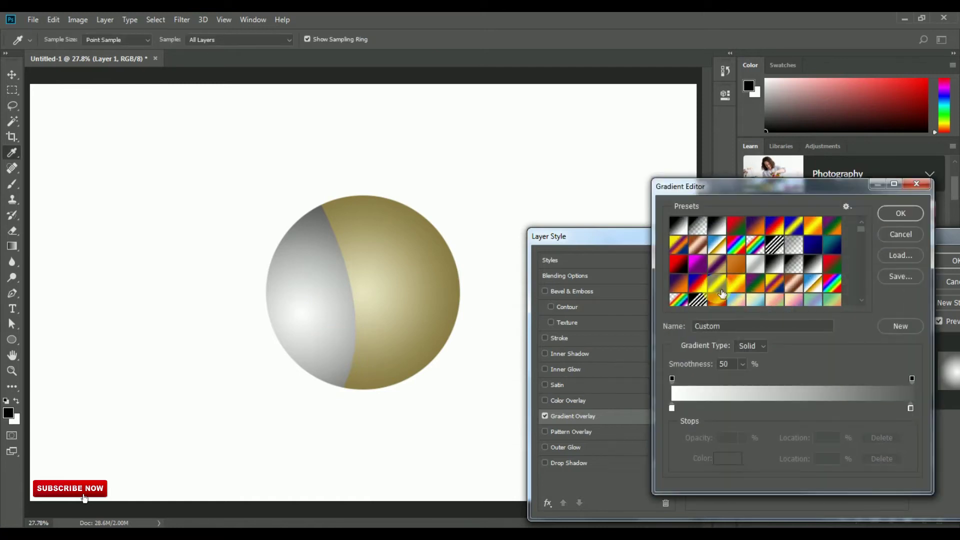
Try gold, olive and green-to-olive presets on the overlay gradient
mouse_move(862, 227)
mouse_down()
mouse_move(866, 298)
mouse_move(827, 263)
mouse_up()
scroll(827, 262, up, 2)
scroll(829, 272, up, 1)
click(840, 275)
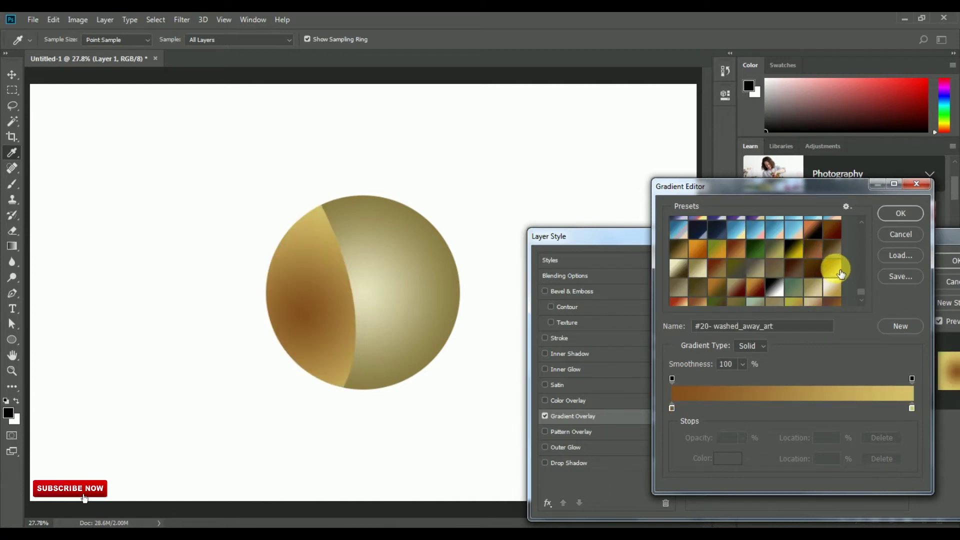
scroll(695, 280, down, 1)
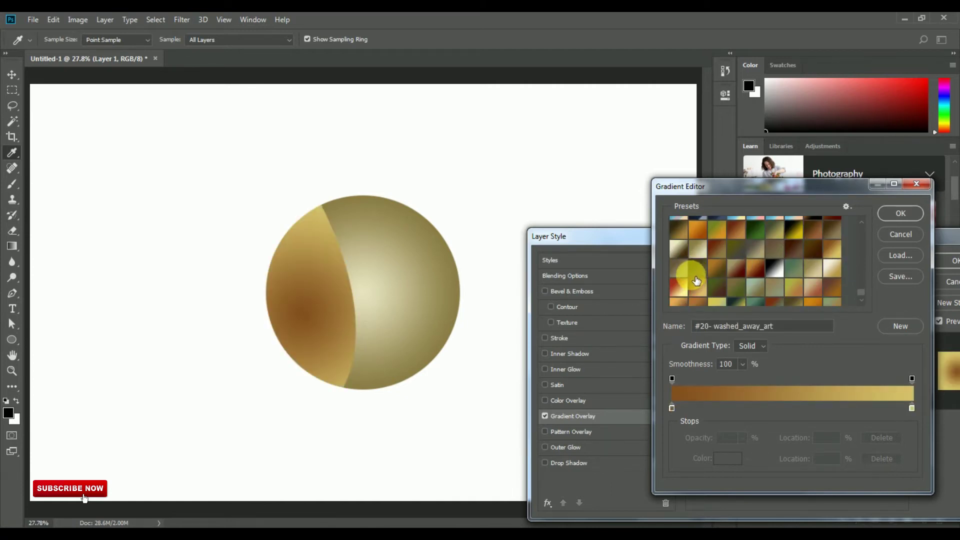
click(699, 273)
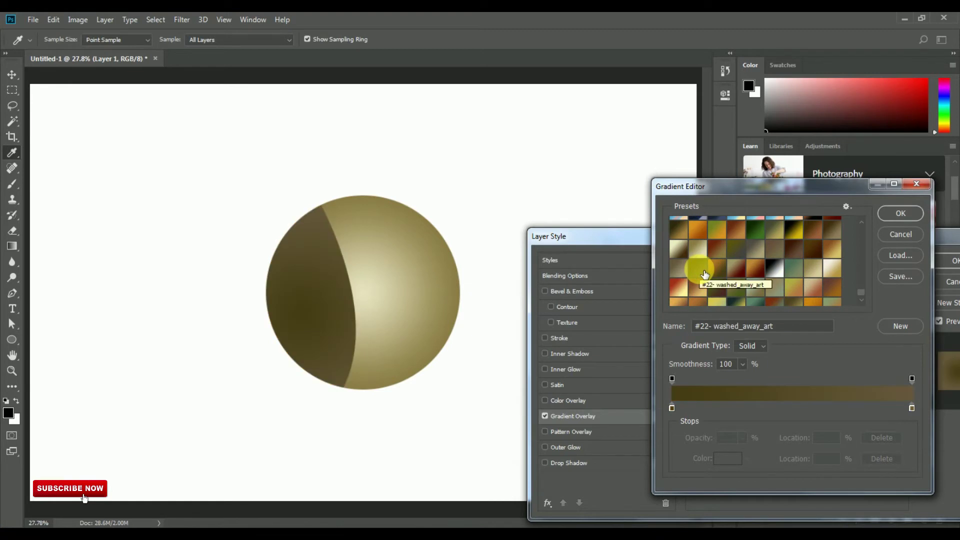
scroll(706, 274, down, 1)
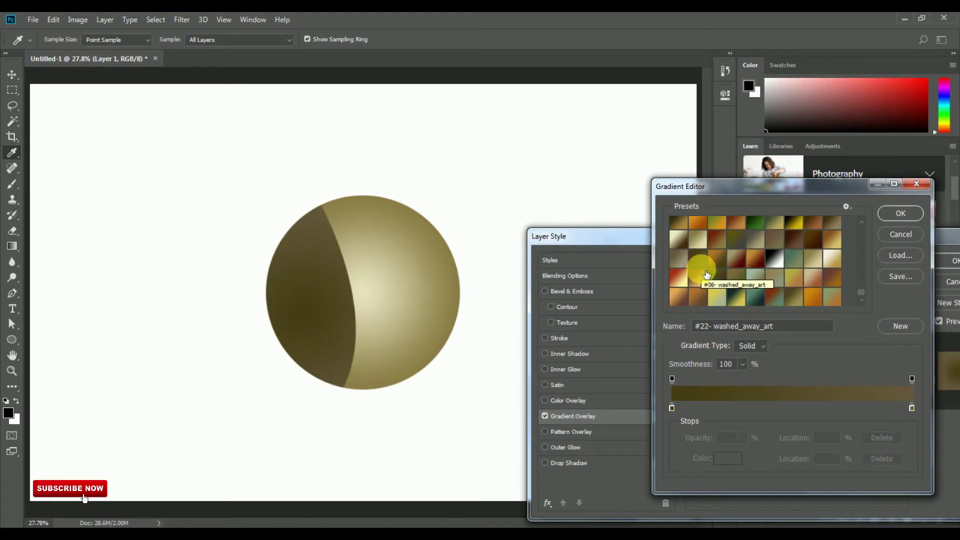
scroll(701, 272, down, 1)
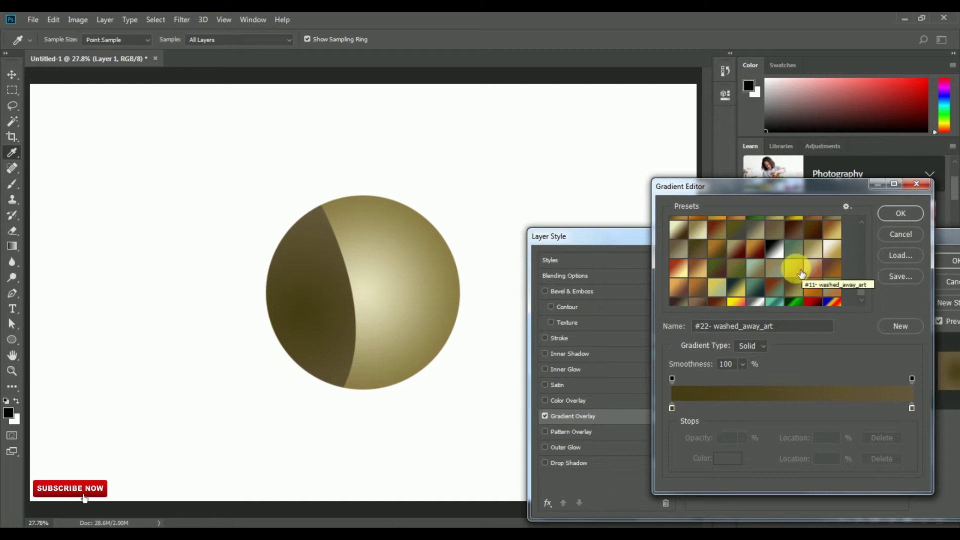
click(789, 265)
click(768, 271)
Settle on the cream-to-dark-brown washed_away_art preset #12 and confirm it
scroll(768, 268, down, 1)
scroll(760, 260, down, 1)
click(721, 255)
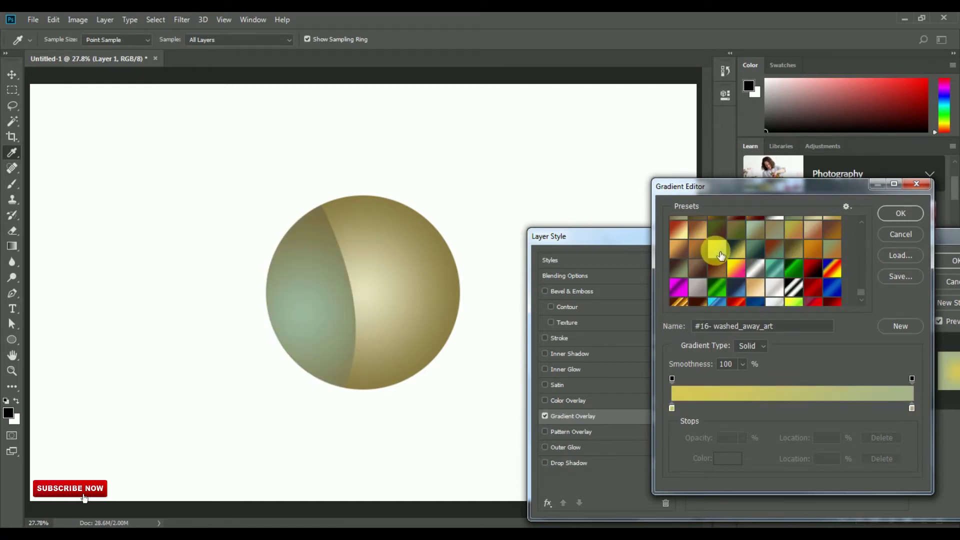
click(686, 253)
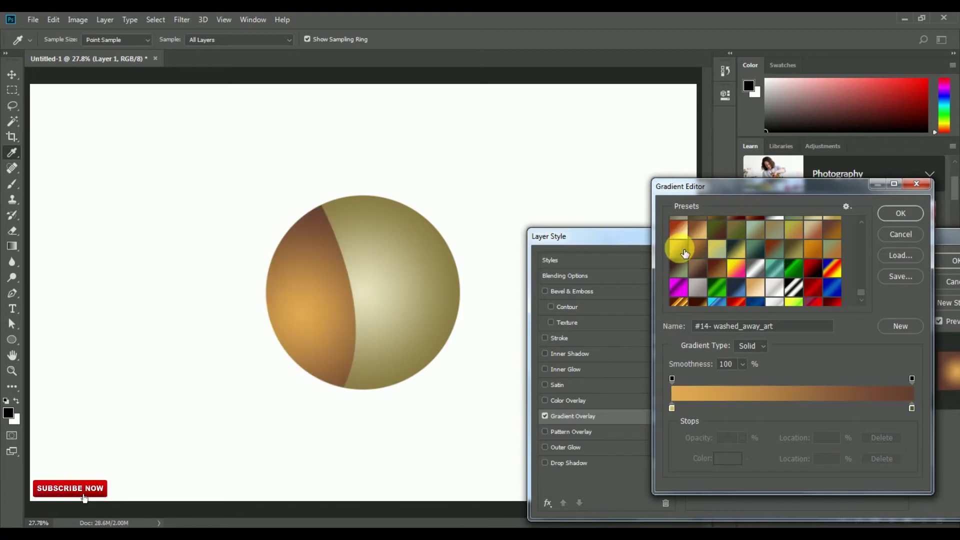
scroll(813, 250, up, 1)
scroll(816, 265, up, 2)
click(690, 254)
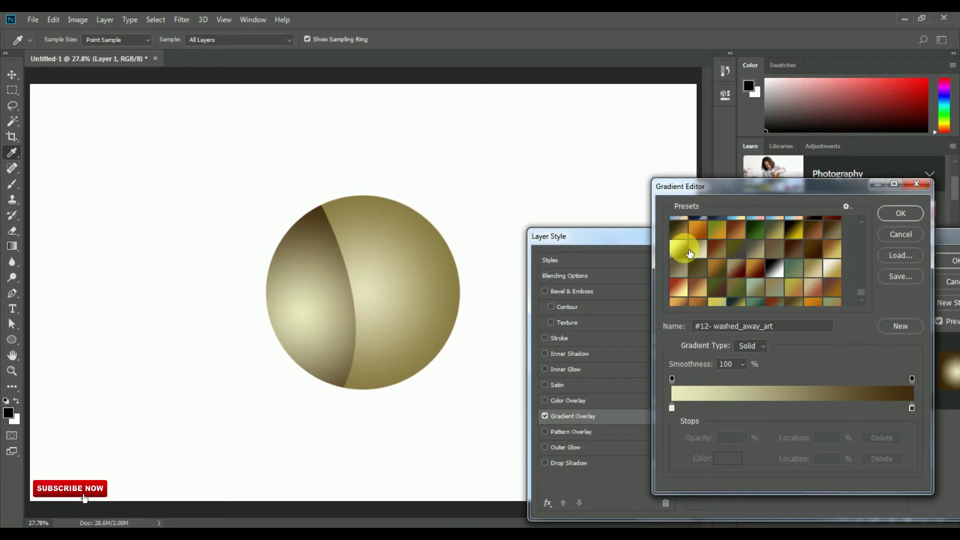
click(901, 214)
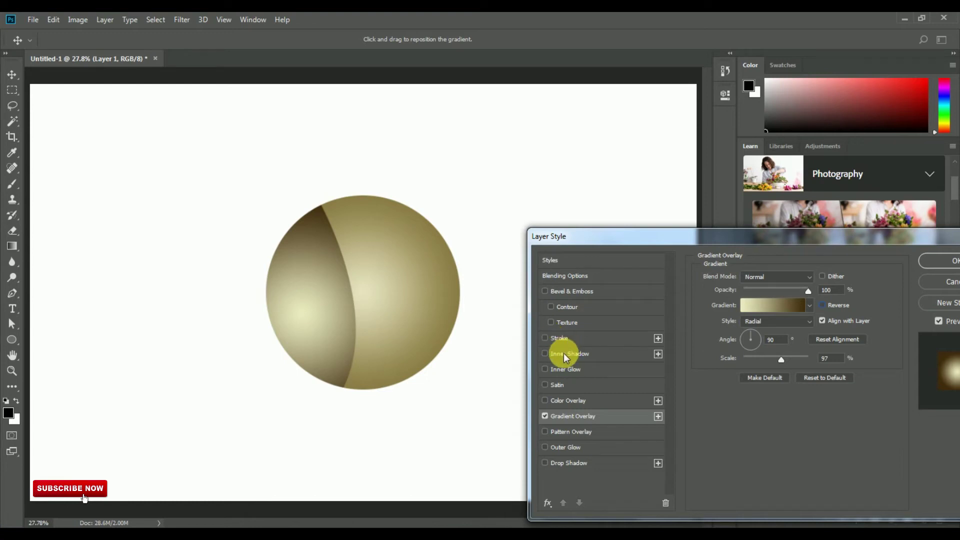
Add an Inside gradient Stroke of 18 px to Layer 1 and enable Inner Shadow
click(560, 341)
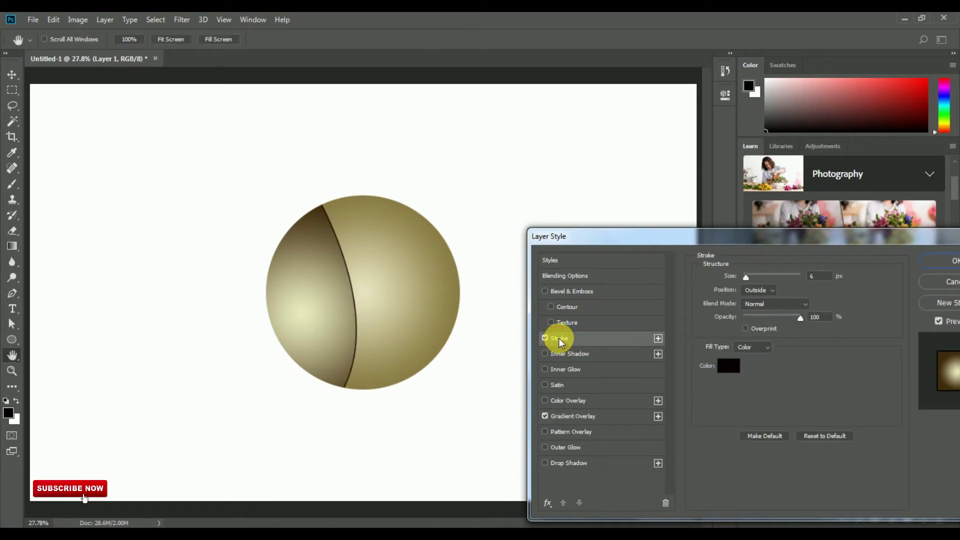
click(760, 290)
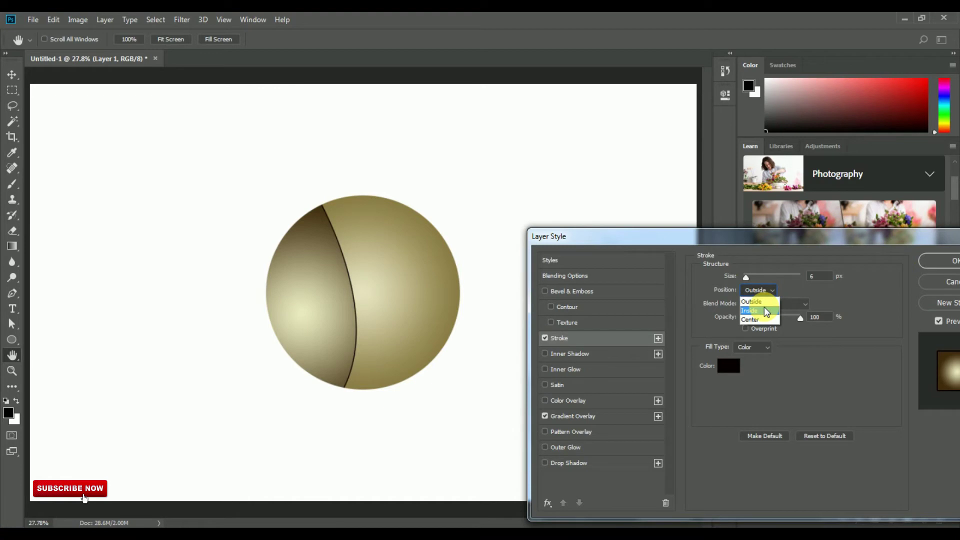
click(767, 311)
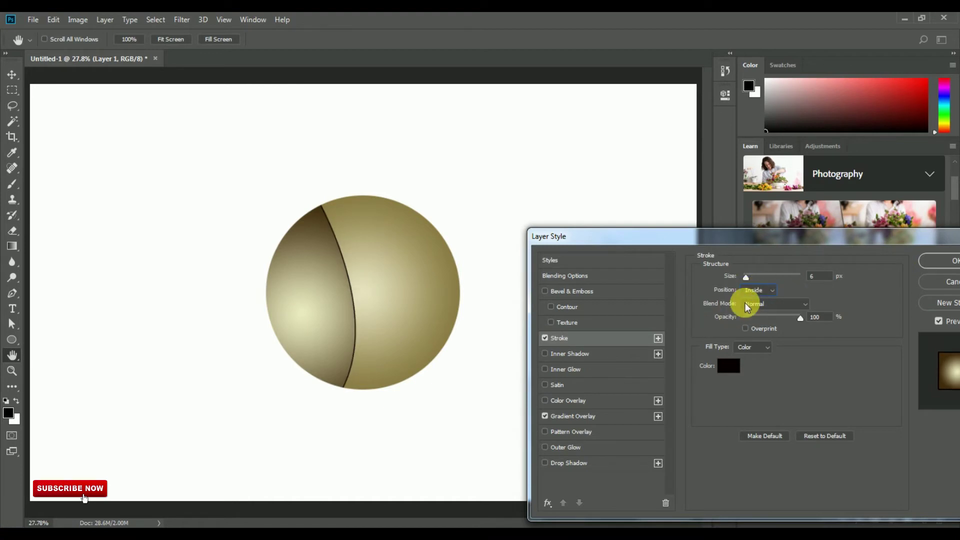
click(761, 369)
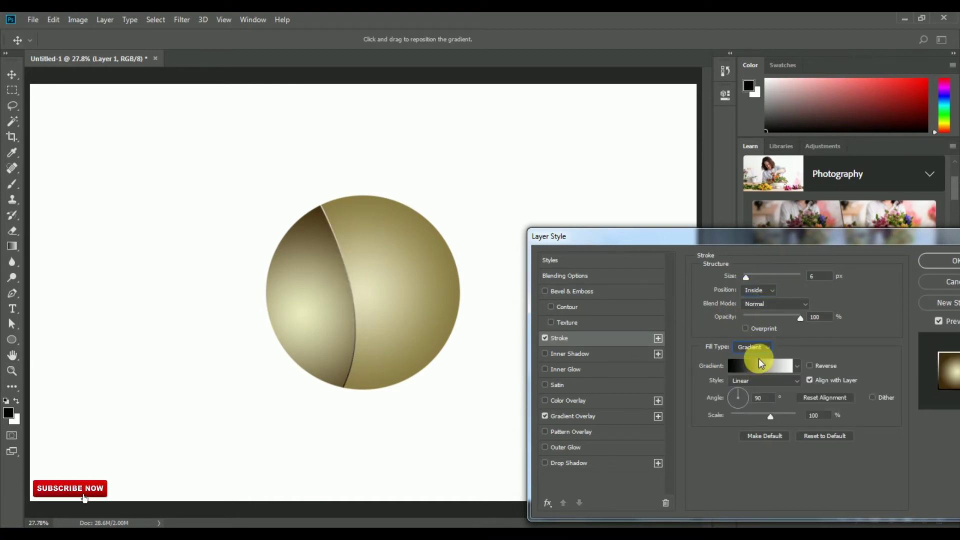
double_click(808, 278)
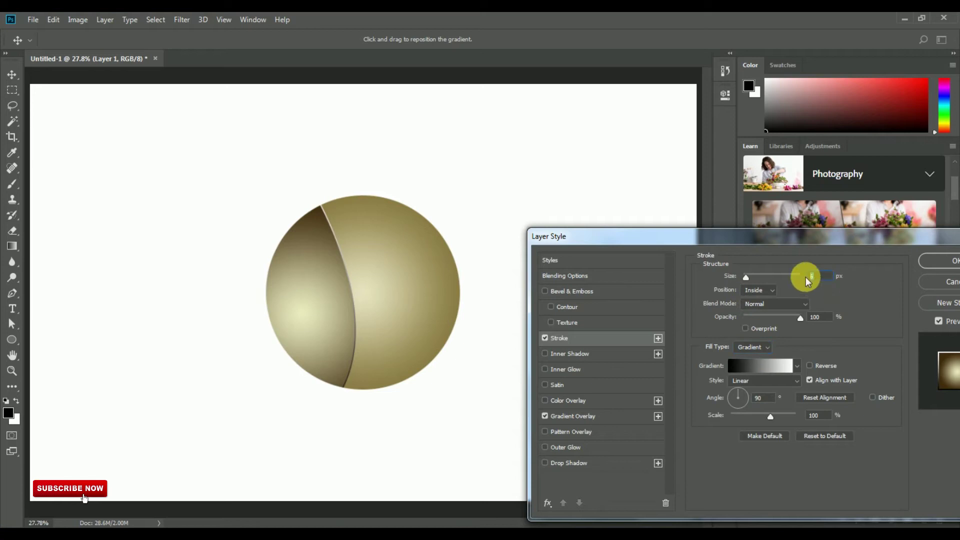
text(12)
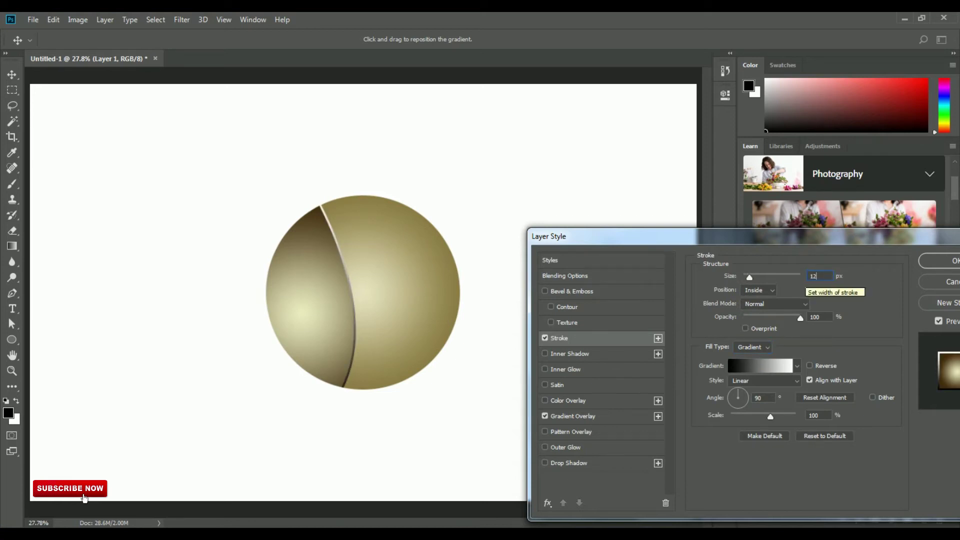
double_click(813, 288)
text(18)
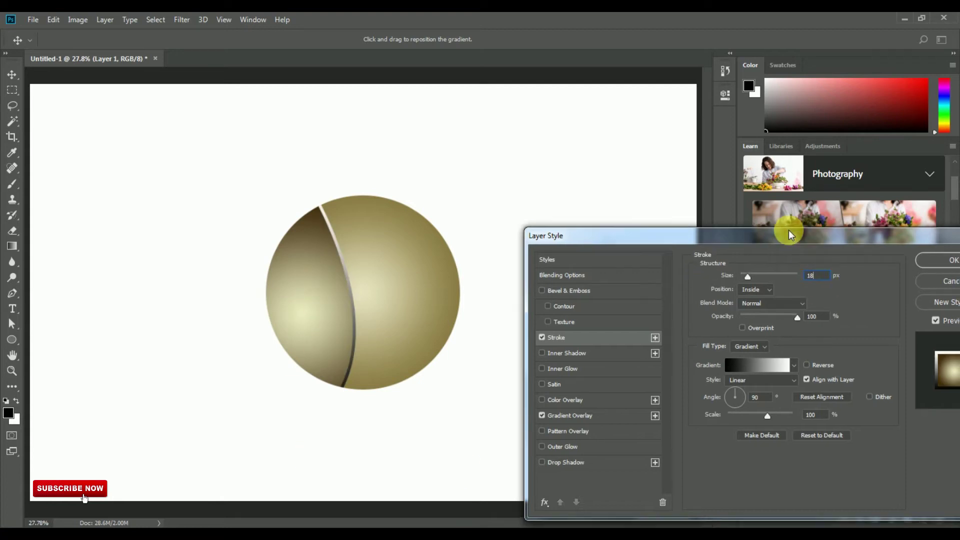
drag(811, 248, 764, 240)
click(517, 346)
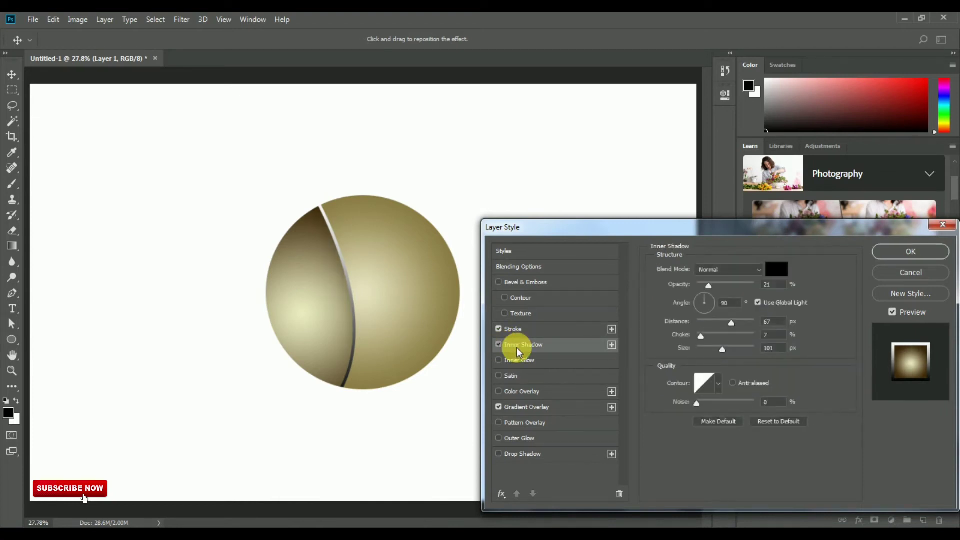
Raise the inner shadow opacity to 54% and move the Layer Style dialog upward
drag(713, 287, 734, 291)
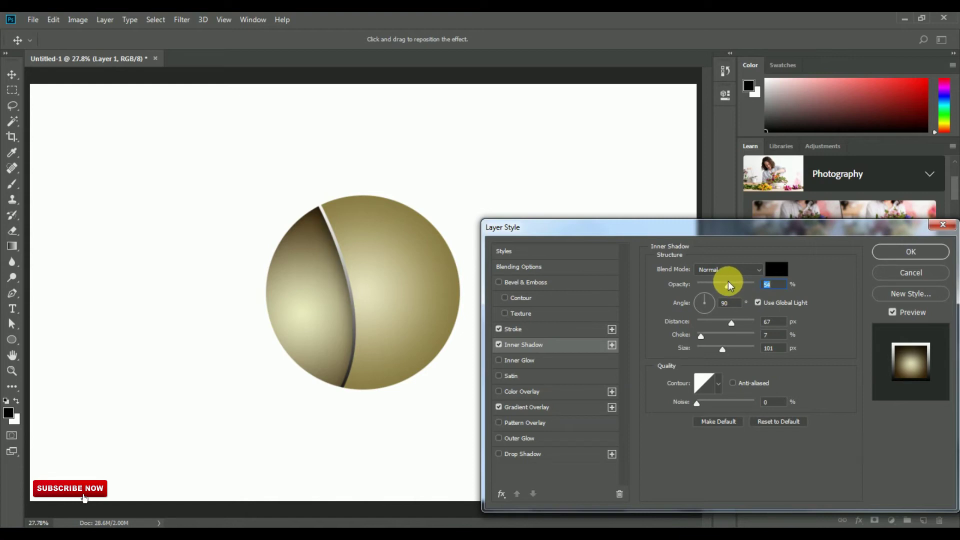
mouse_move(753, 225)
mouse_down()
mouse_move(720, 108)
mouse_move(737, 109)
mouse_up()
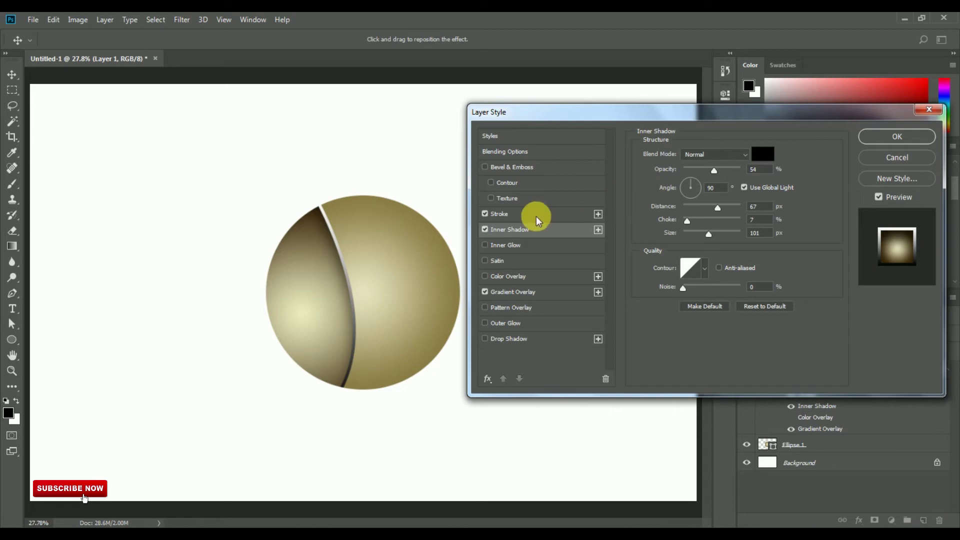
Replace Layer 1's gradient overlay with a dark red colour overlay and apply the style
click(484, 229)
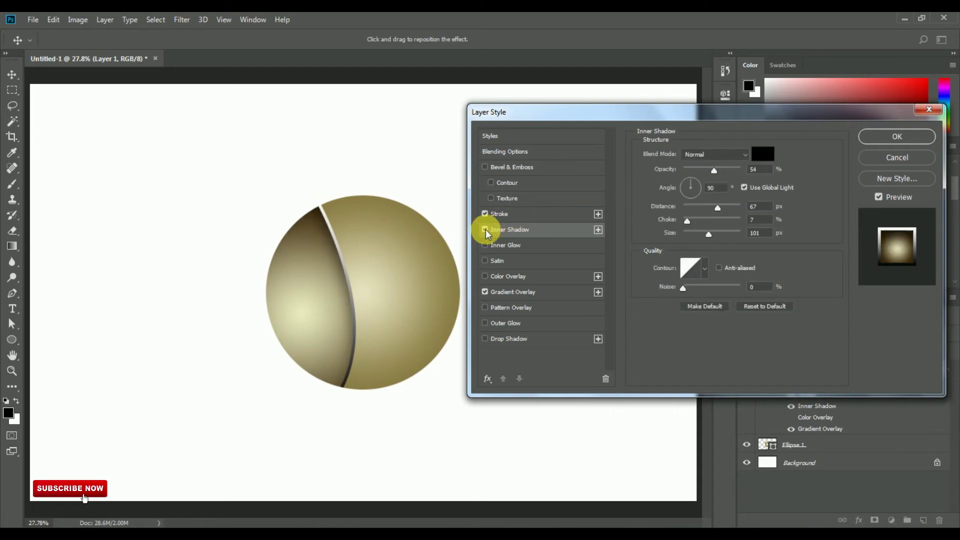
click(489, 292)
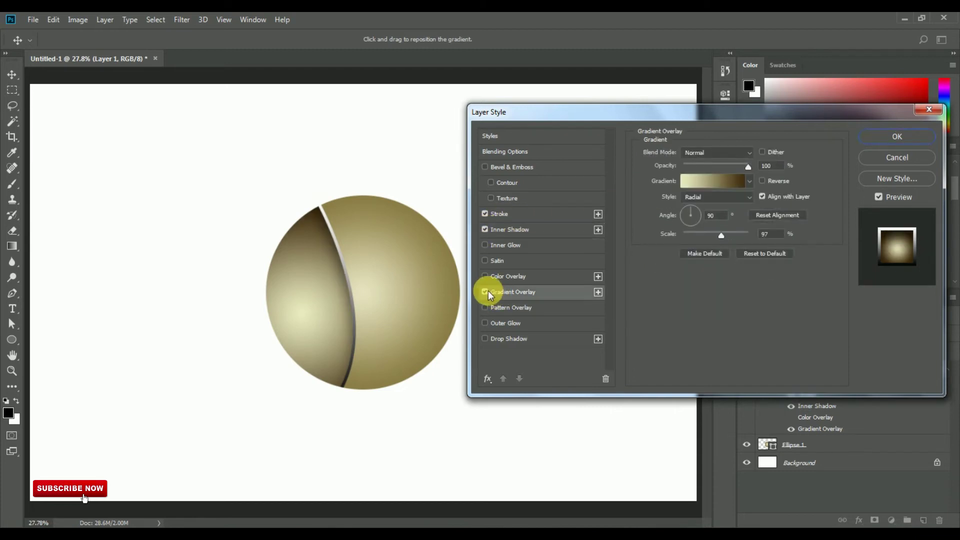
click(485, 292)
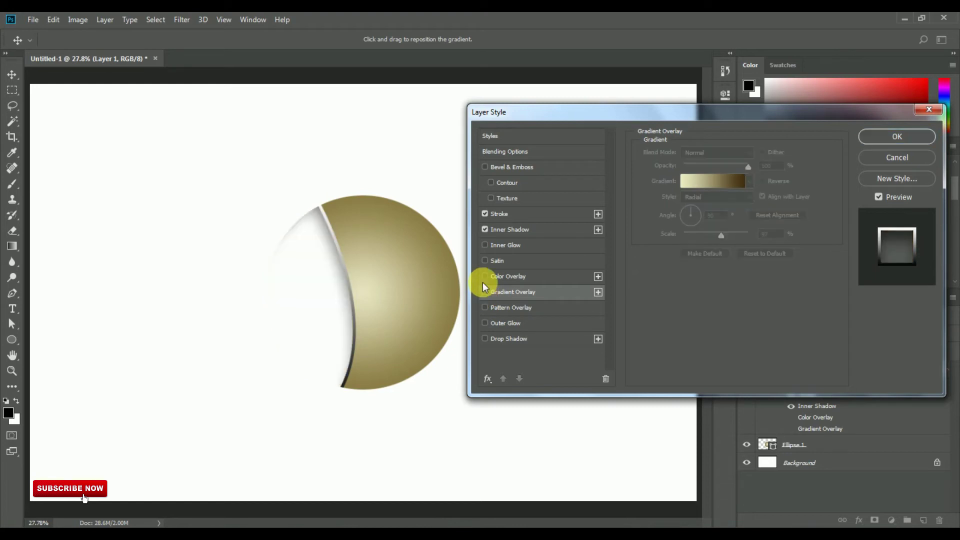
click(484, 276)
click(556, 277)
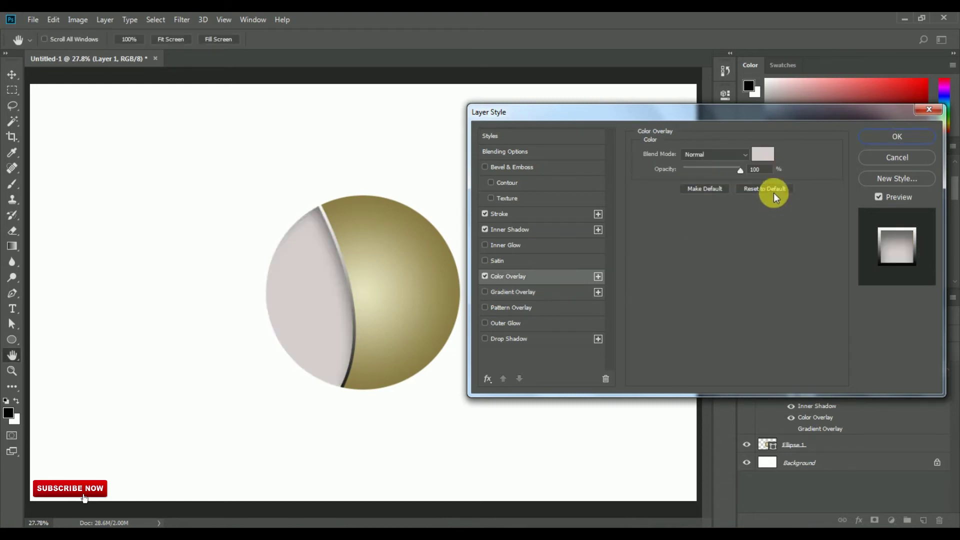
click(763, 154)
click(759, 334)
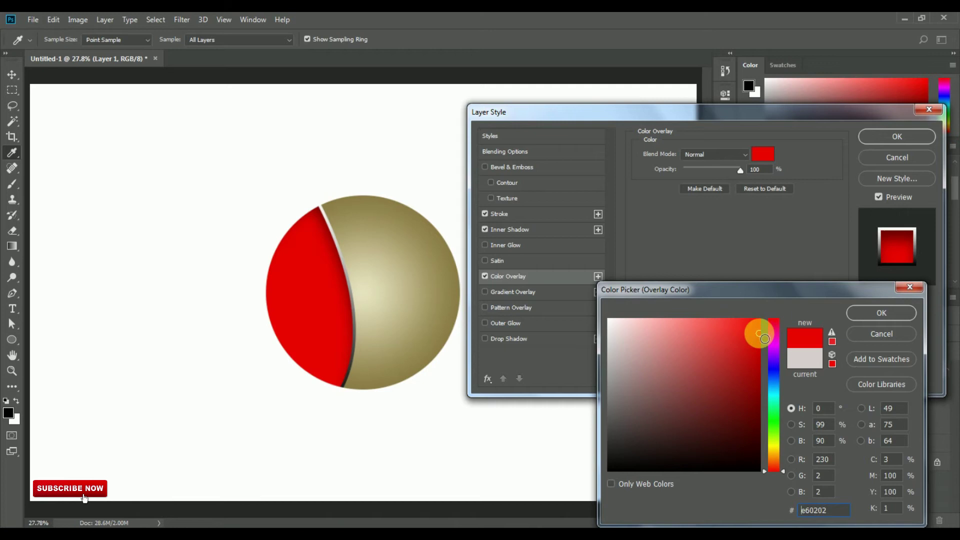
click(758, 401)
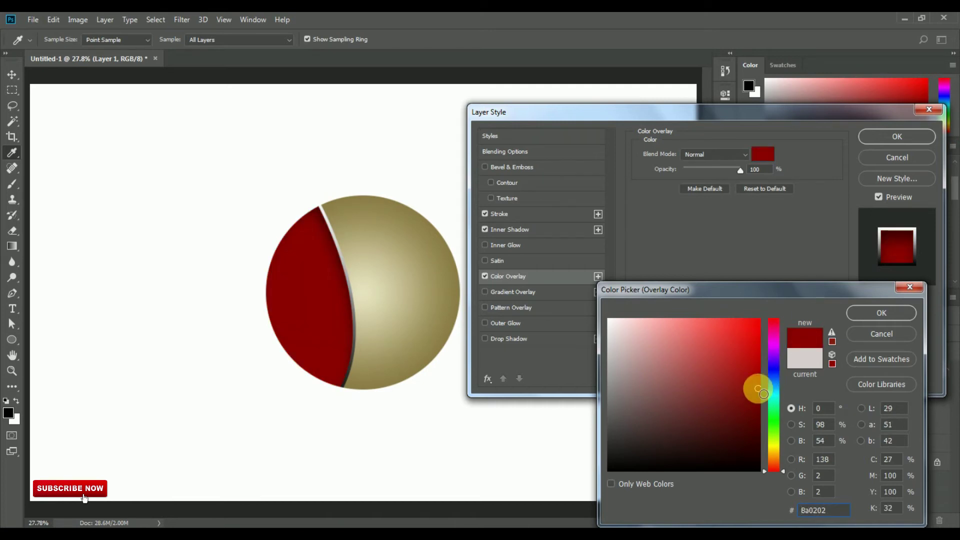
click(890, 314)
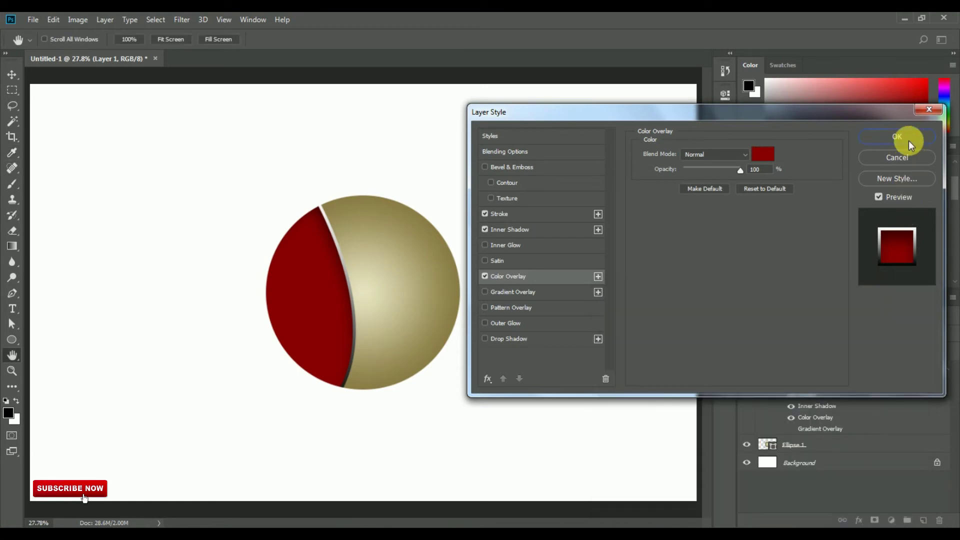
click(909, 140)
Nudge the red leaf left, rotate it about 15° and move it up against the circle
drag(318, 262, 312, 259)
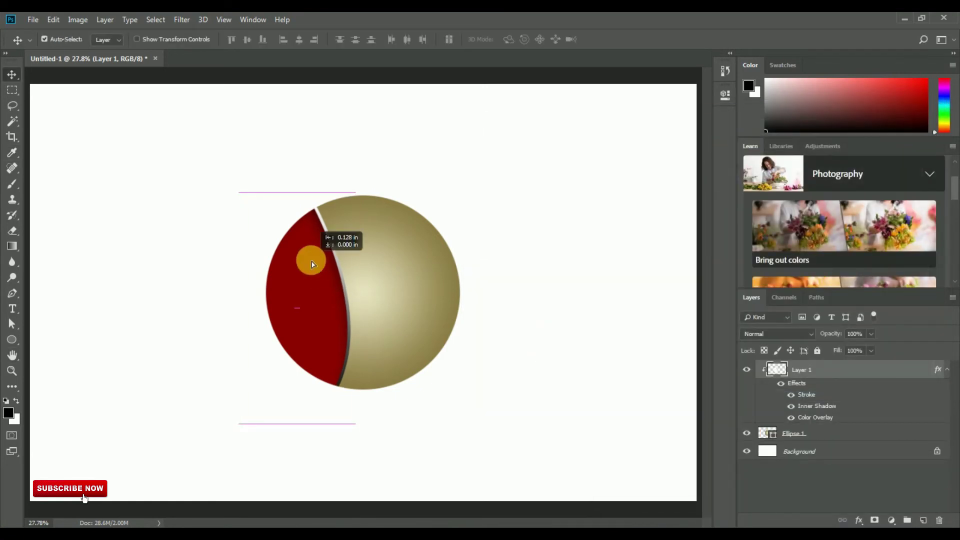
click(136, 39)
drag(356, 180, 393, 200)
drag(323, 251, 325, 234)
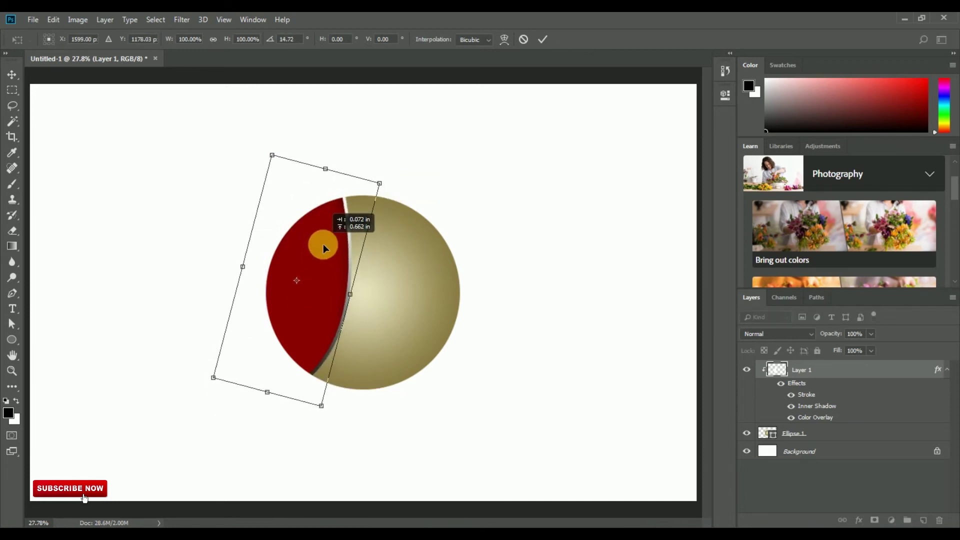
click(541, 39)
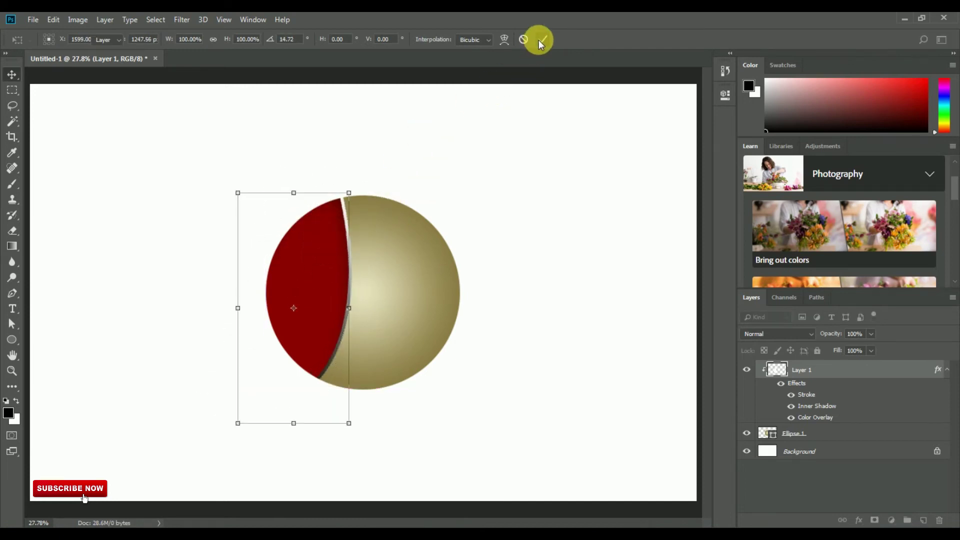
click(137, 40)
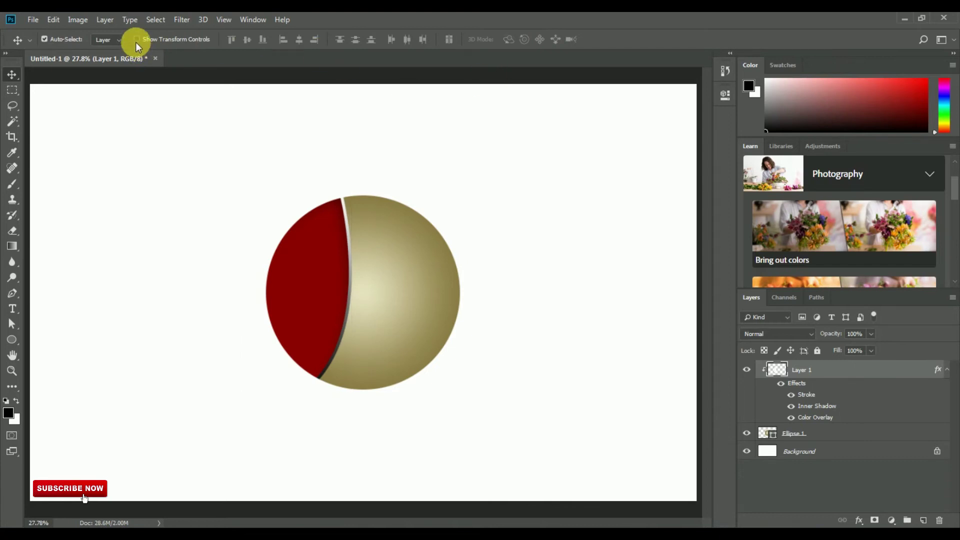
Copy and paste the red leaf as a new layer
click(53, 20)
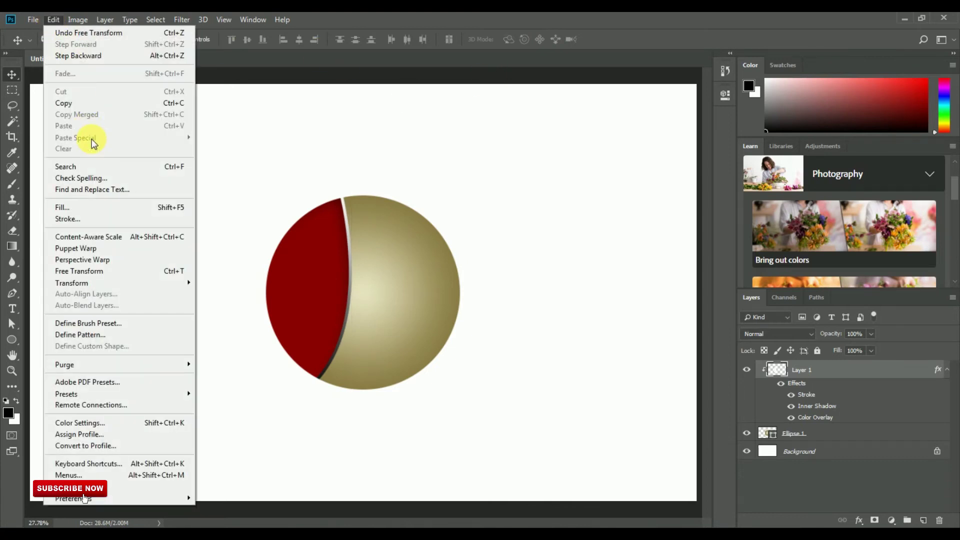
click(67, 104)
click(54, 18)
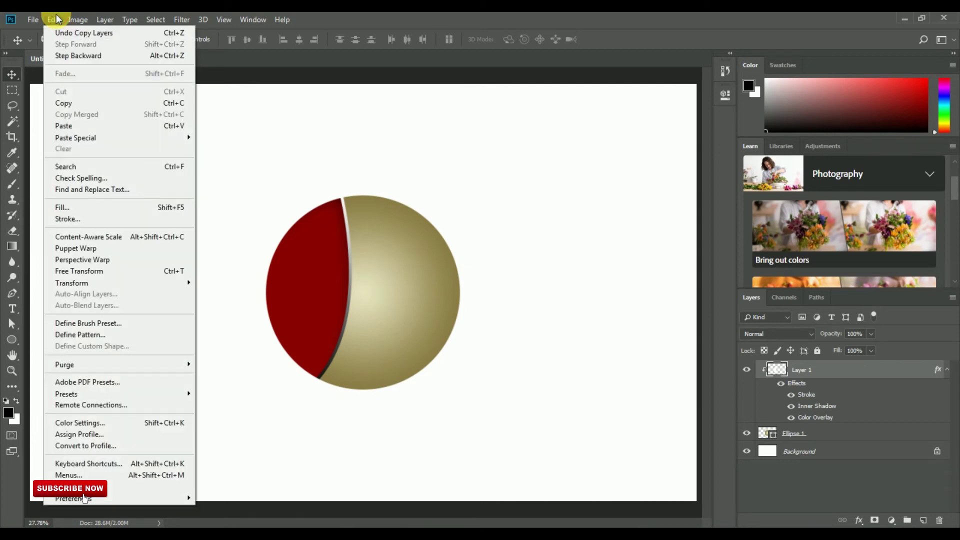
click(78, 126)
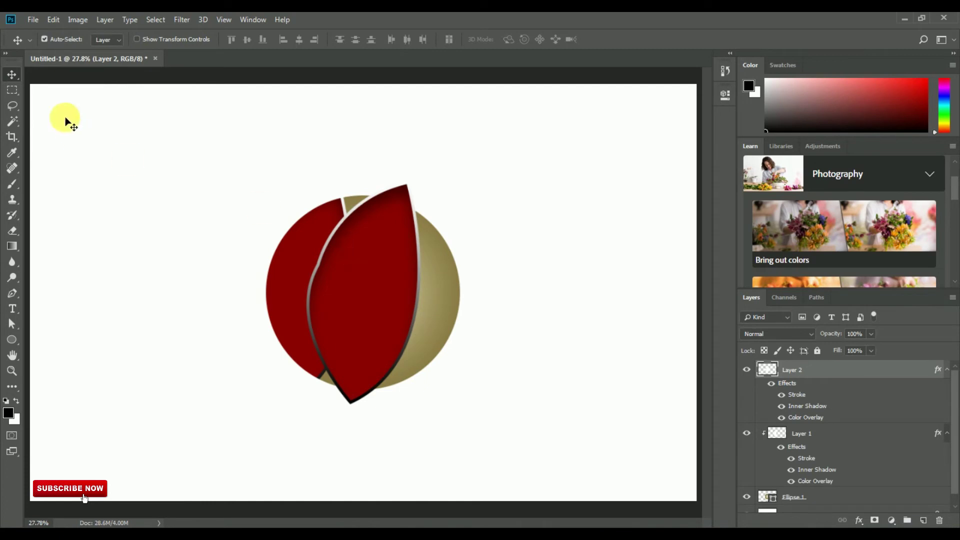
Flip the pasted leaf horizontally, rotate it about 28° and move it to the right side
click(54, 19)
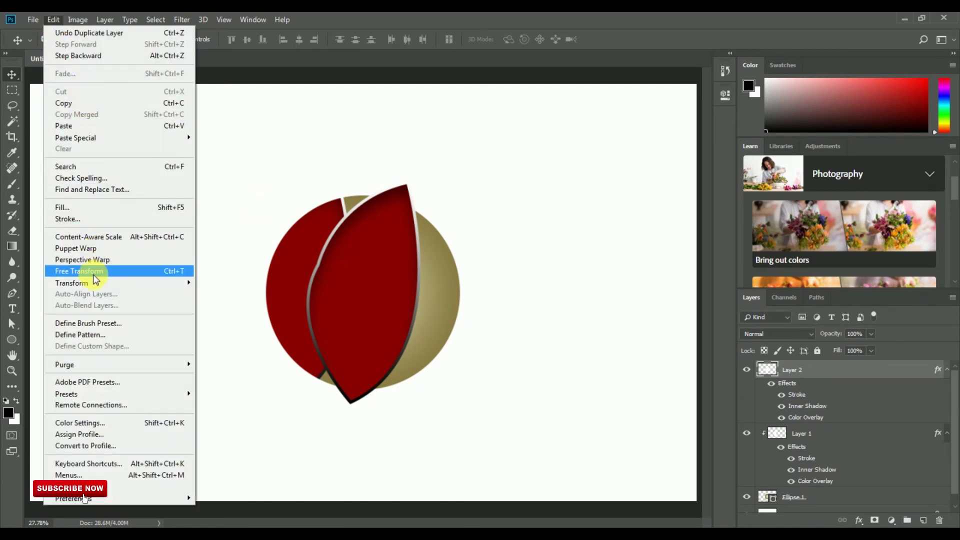
click(93, 271)
drag(361, 241, 410, 258)
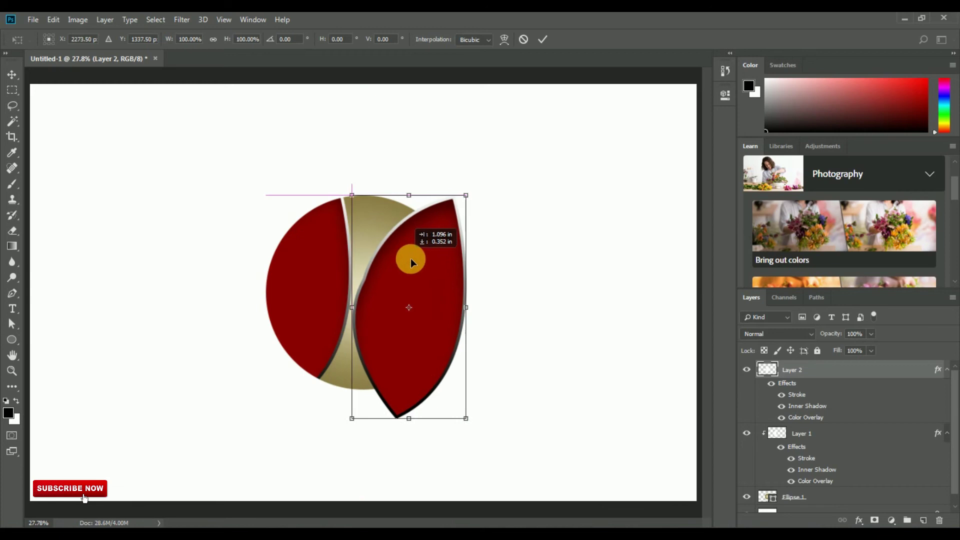
right_click(386, 260)
click(436, 408)
drag(484, 175, 537, 228)
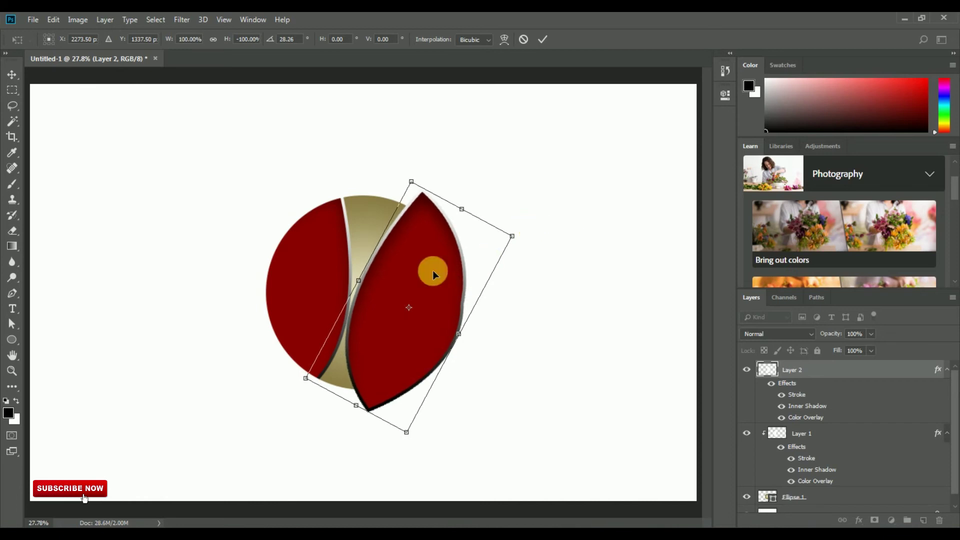
drag(433, 270, 457, 279)
click(543, 39)
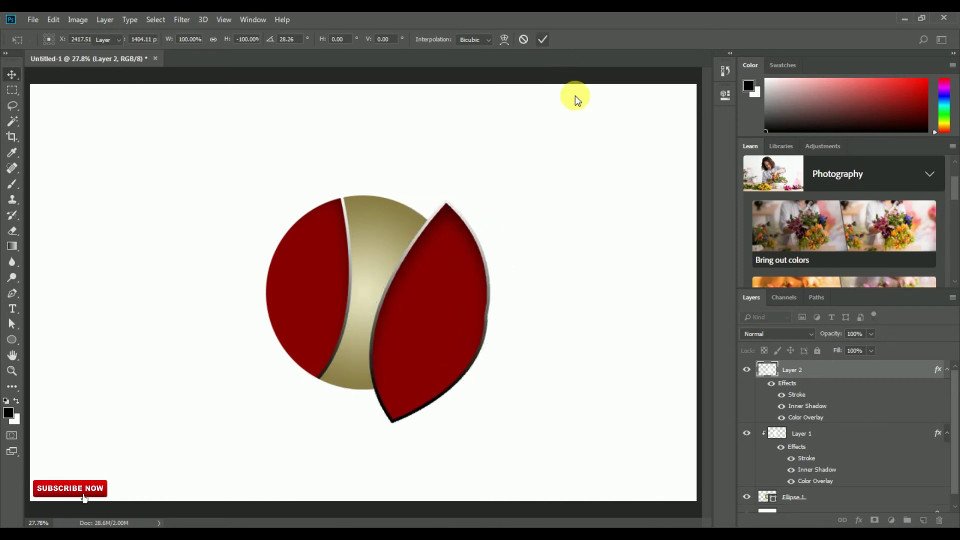
Clip Layer 2 to the circle, then shift Layer 1 left and Layer 2 up-left
right_click(809, 376)
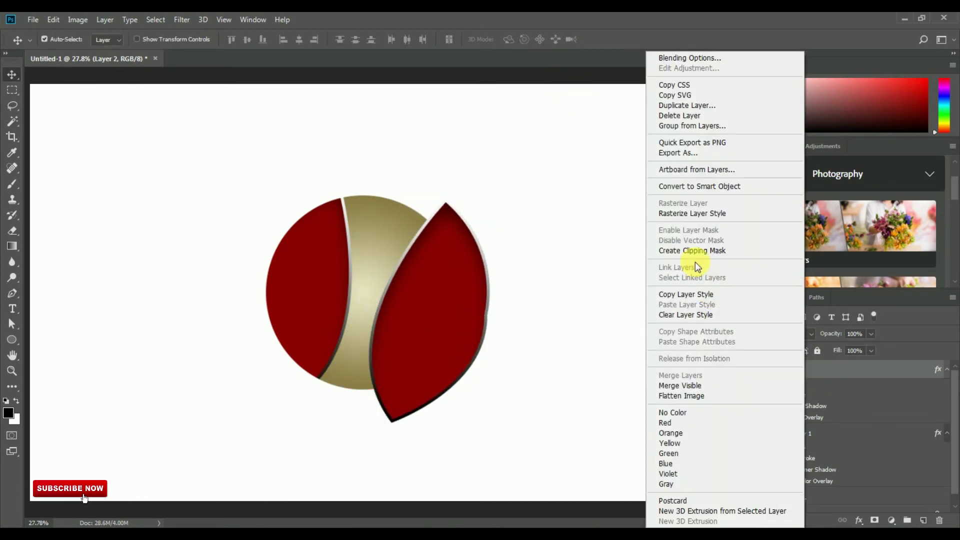
click(693, 252)
drag(444, 309, 455, 306)
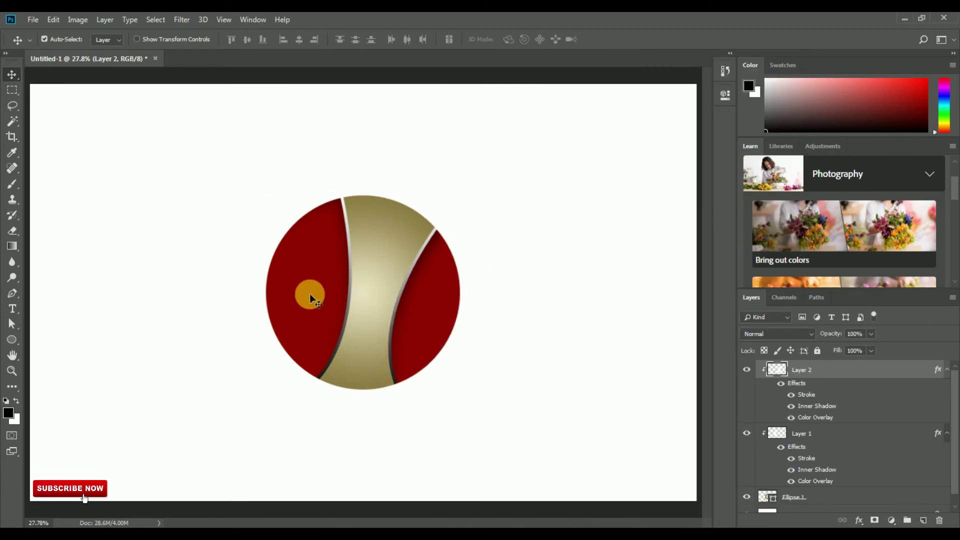
drag(310, 293, 298, 292)
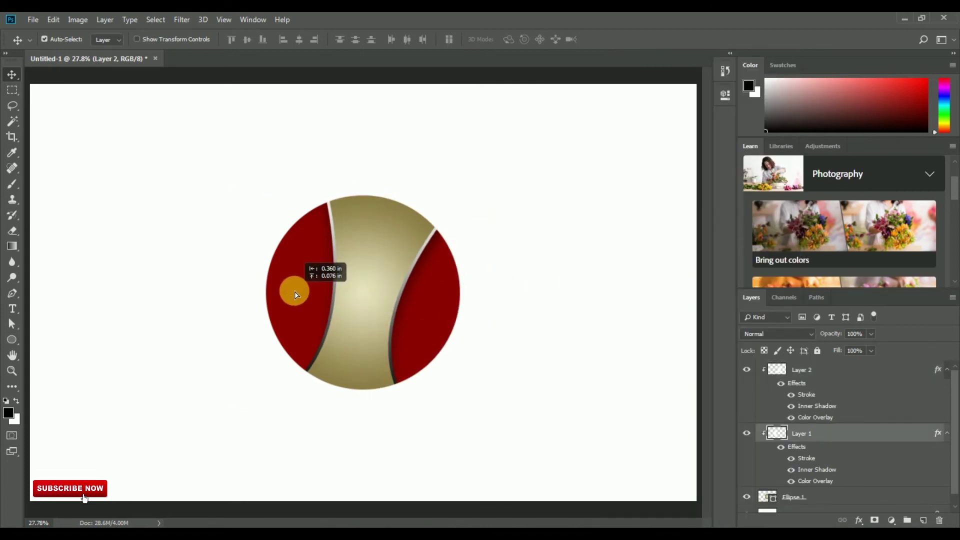
click(440, 287)
drag(442, 287, 436, 282)
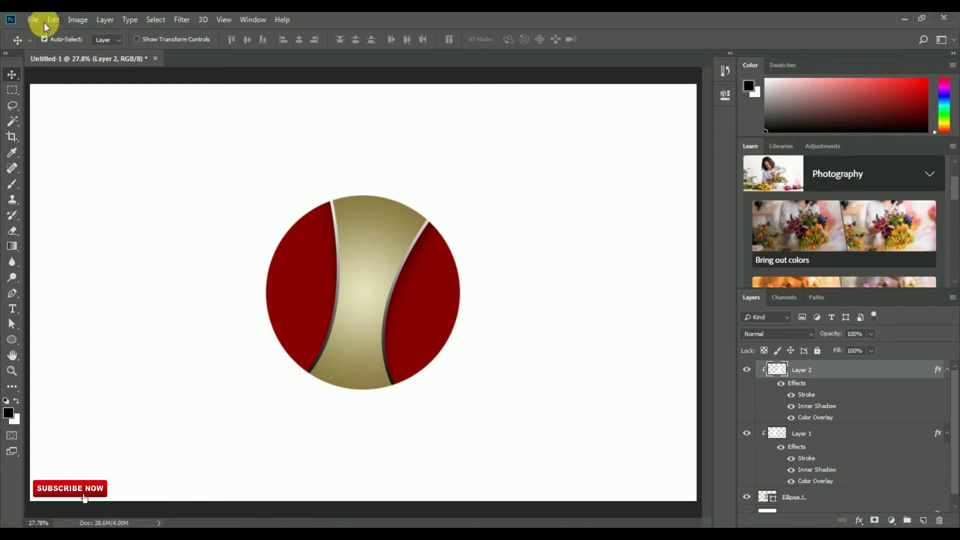
Rotate Layer 2 about -11° and shift it slightly down-left
click(136, 39)
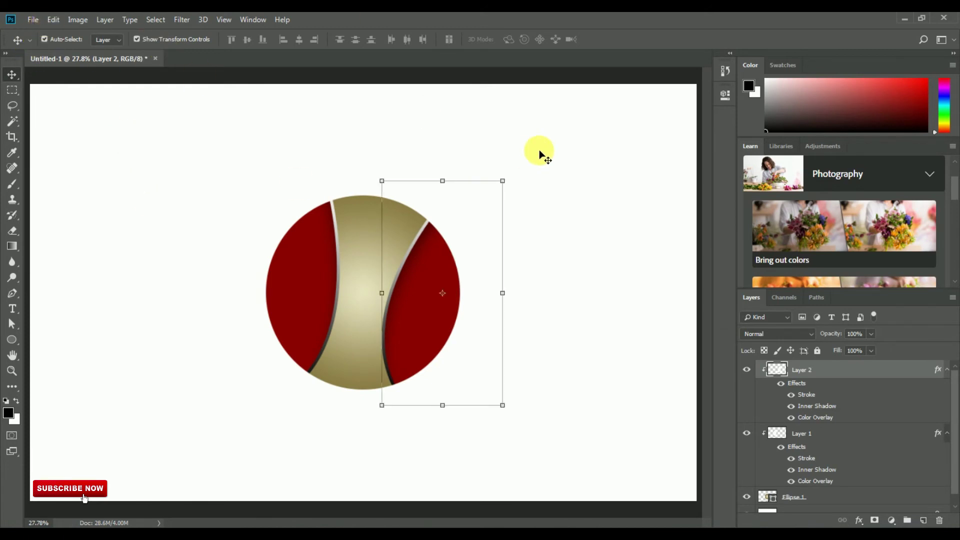
drag(506, 175, 496, 146)
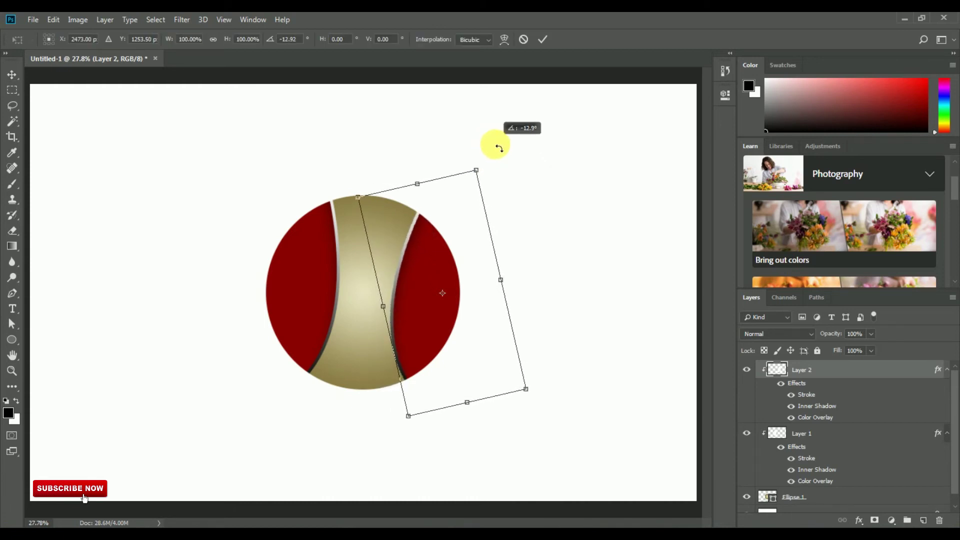
drag(437, 257, 433, 265)
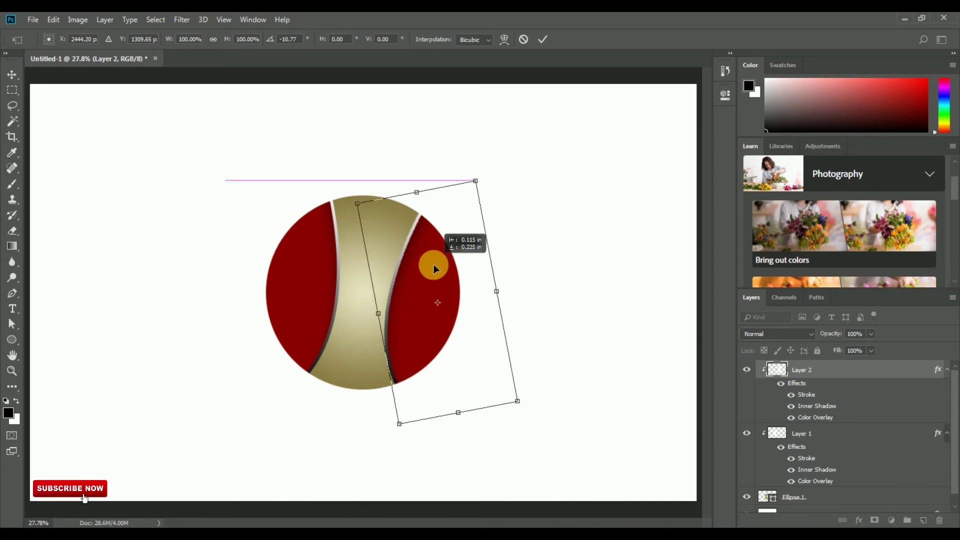
click(546, 40)
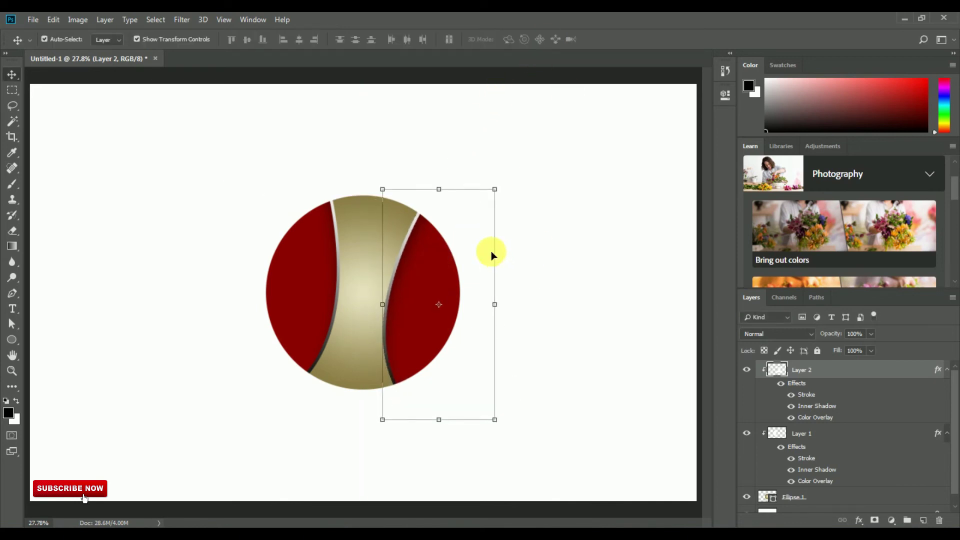
click(137, 39)
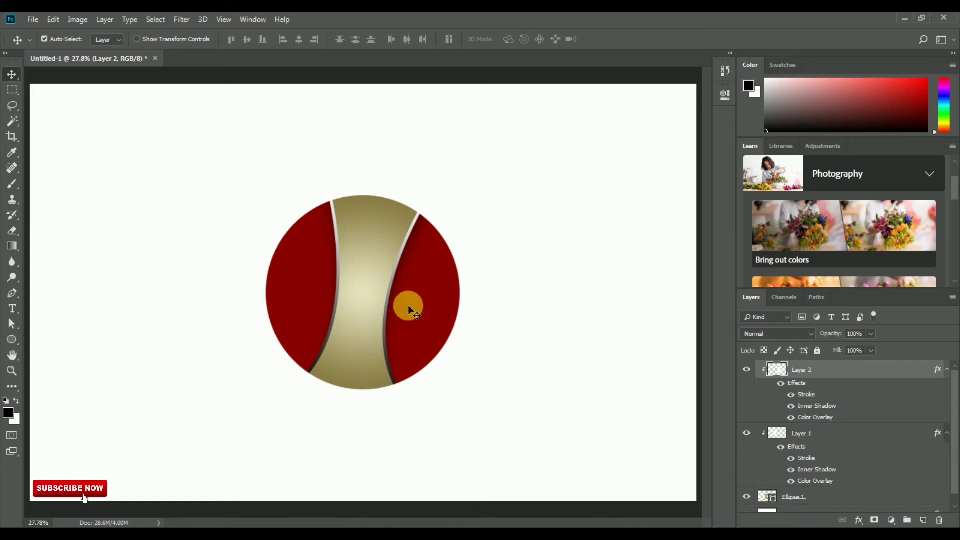
Select Layer 1, check its visibility, and open its Layer Style
click(318, 282)
click(747, 434)
click(747, 434)
click(292, 295)
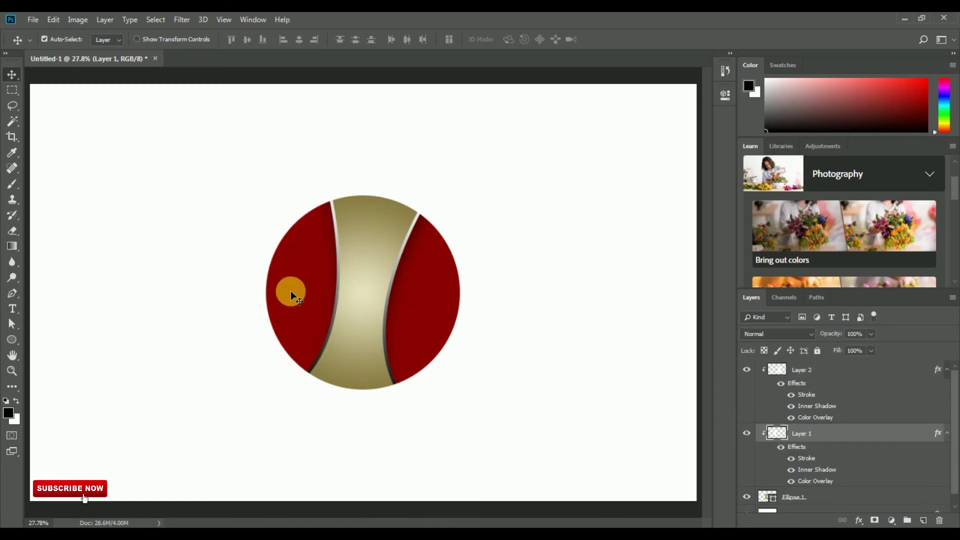
click(747, 434)
click(747, 433)
click(746, 434)
click(860, 520)
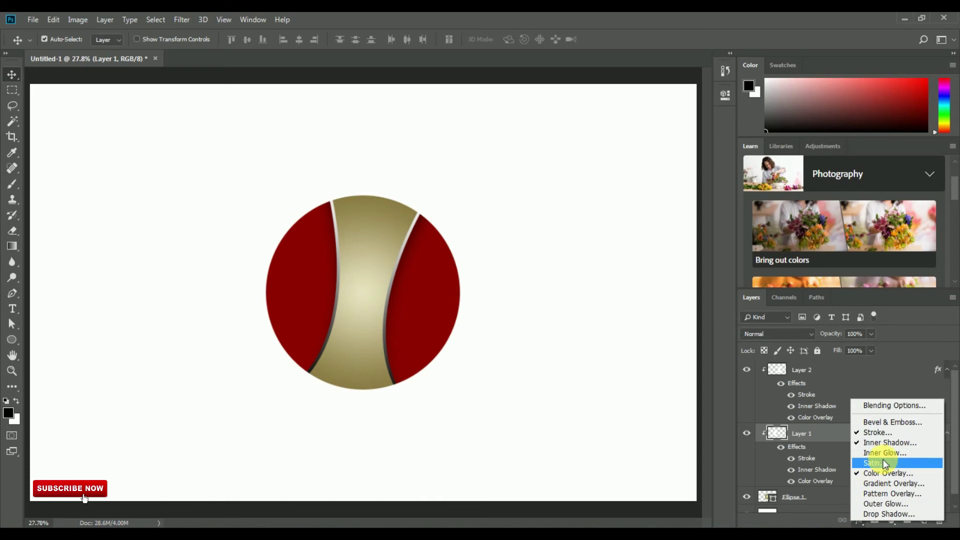
click(881, 405)
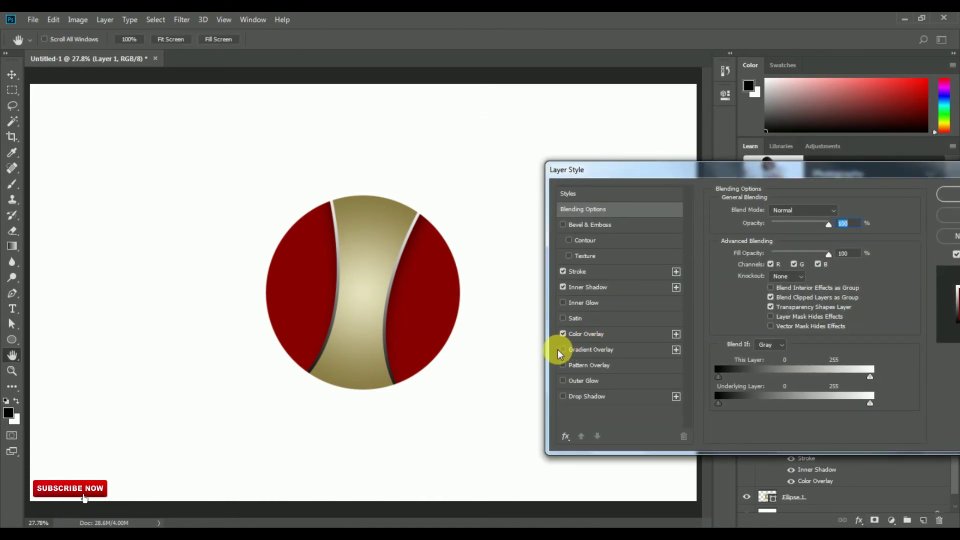
Swap the red colour overlay for a radial white-to-grey gradient overlay at about 108% scale
click(572, 353)
click(564, 333)
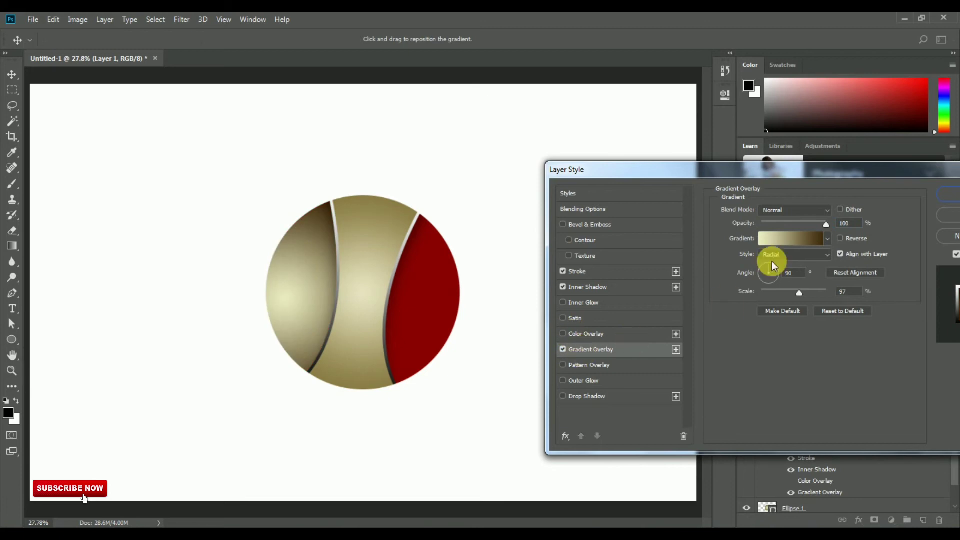
click(796, 239)
drag(861, 228, 861, 295)
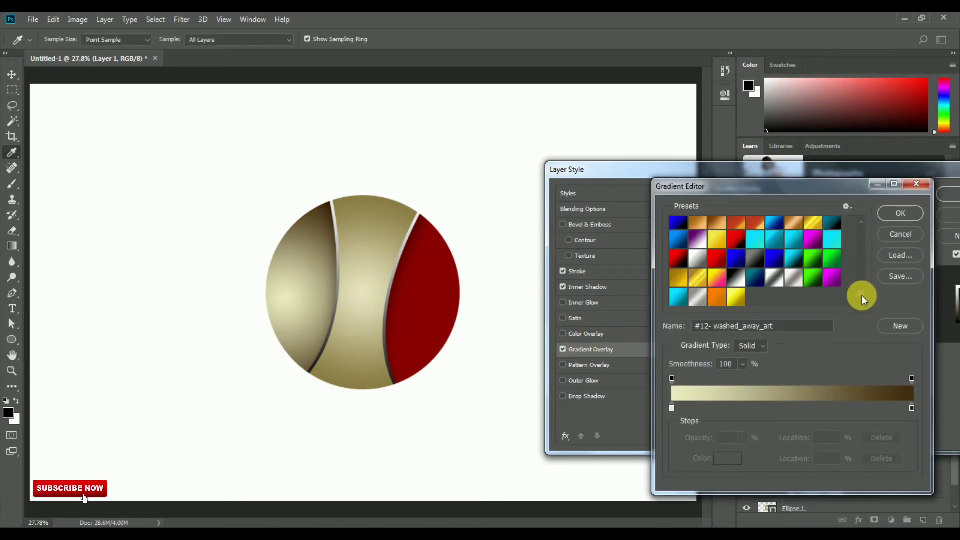
click(706, 262)
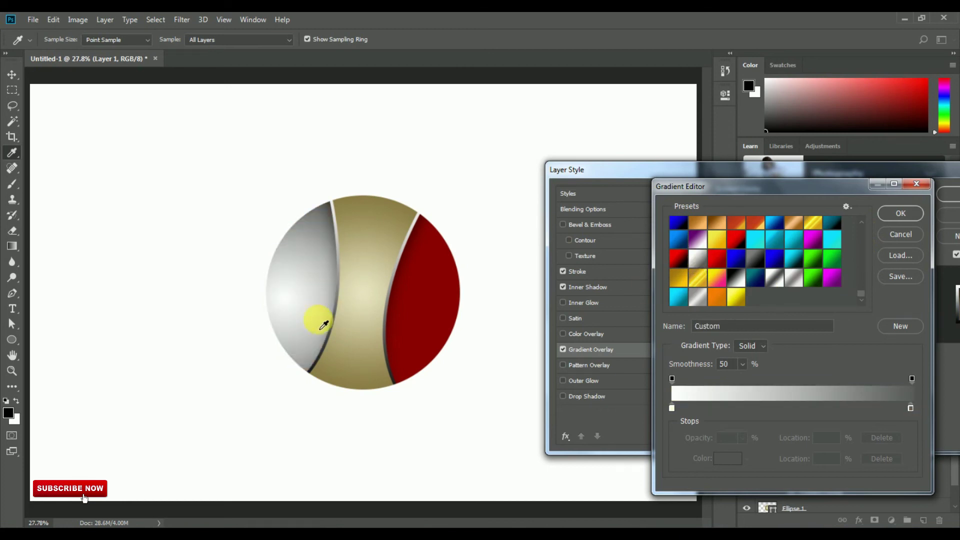
click(901, 220)
mouse_move(799, 296)
mouse_down()
mouse_move(782, 298)
mouse_move(808, 299)
mouse_up()
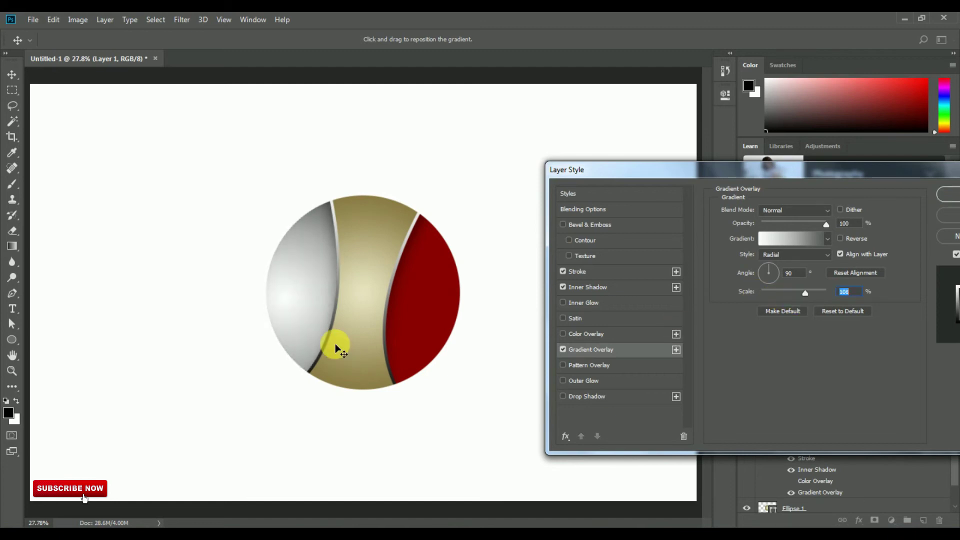
drag(318, 285, 315, 298)
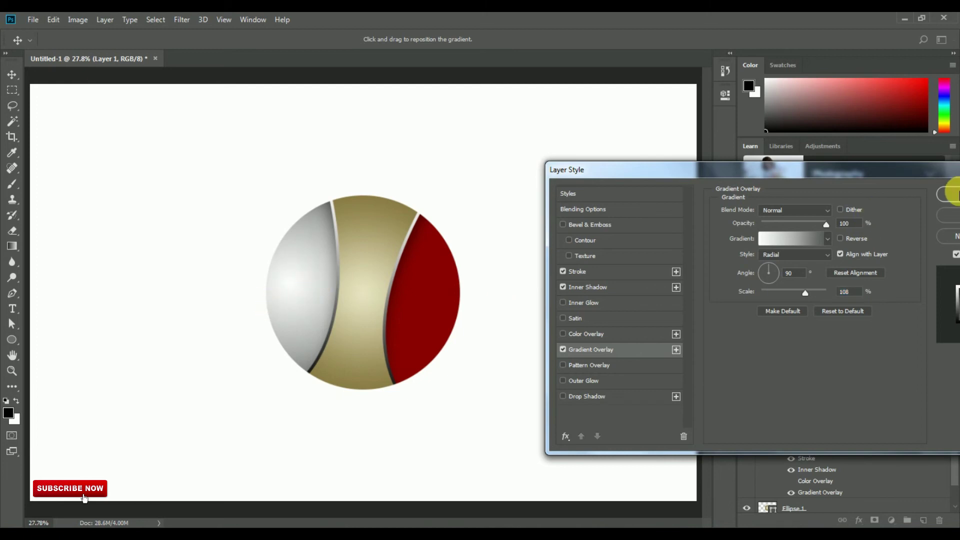
drag(916, 173, 886, 179)
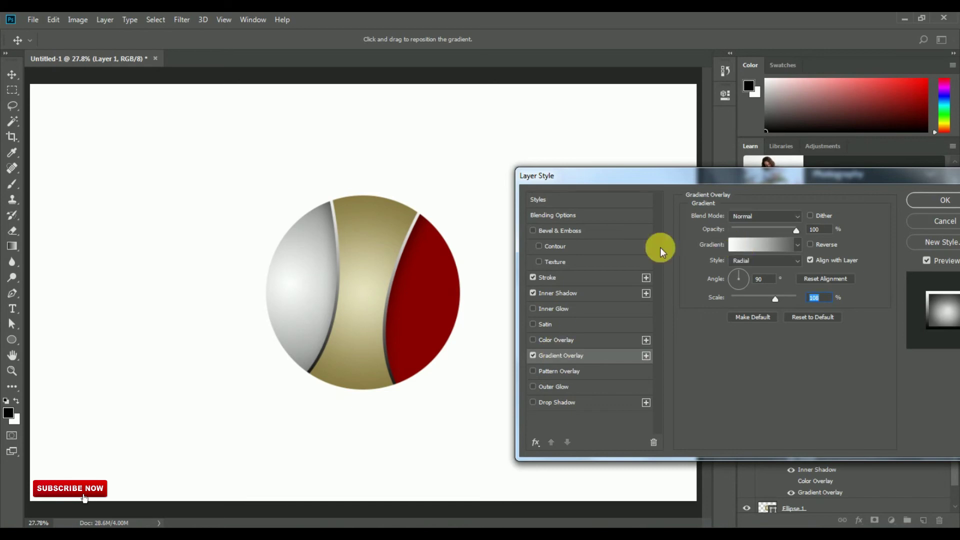
Give Layer 1's stroke the multi-stop chrome gradient preset and confirm, then select Layer 2
click(567, 278)
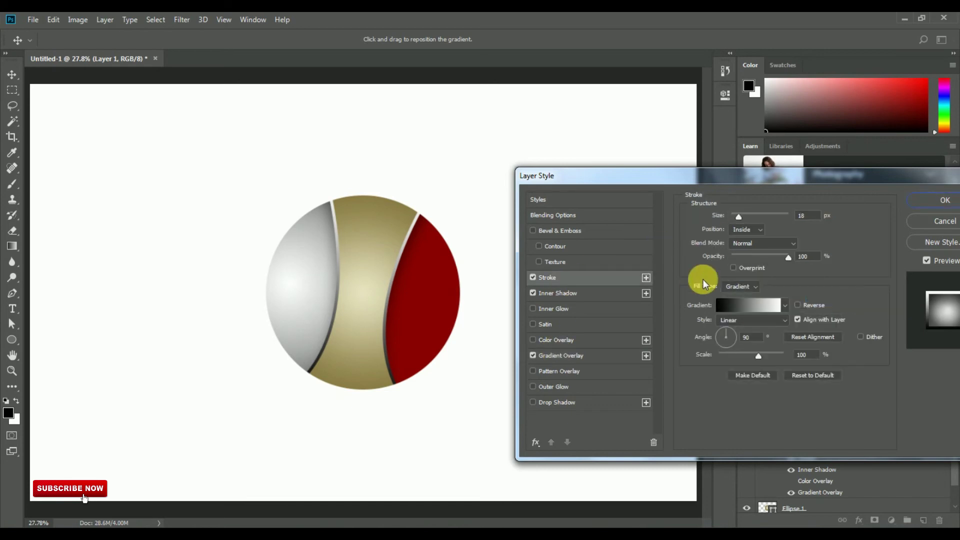
click(763, 307)
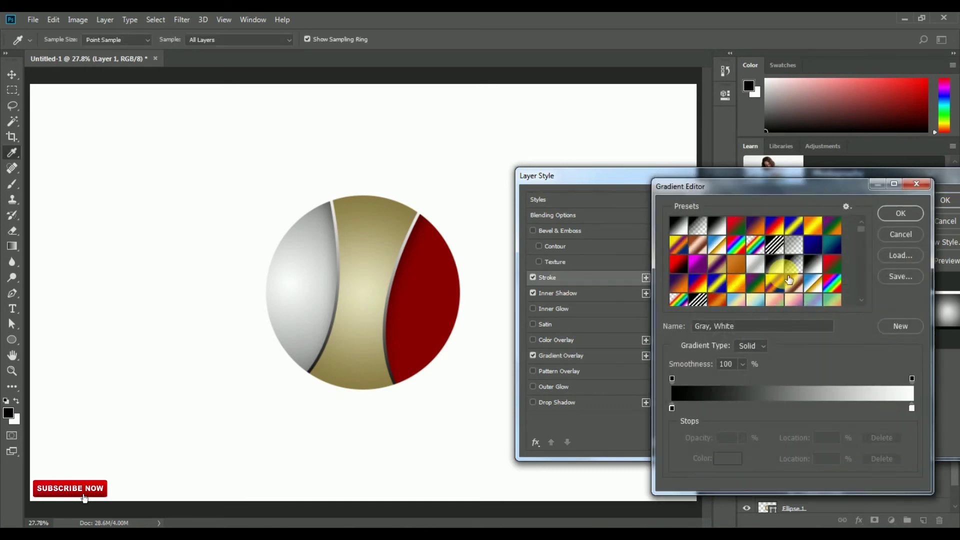
drag(860, 229, 866, 300)
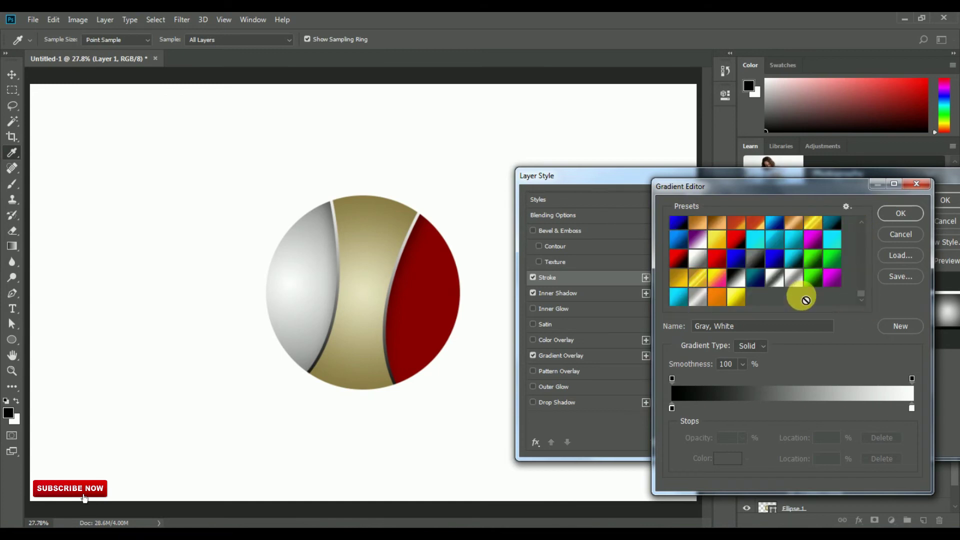
scroll(776, 287, up, 2)
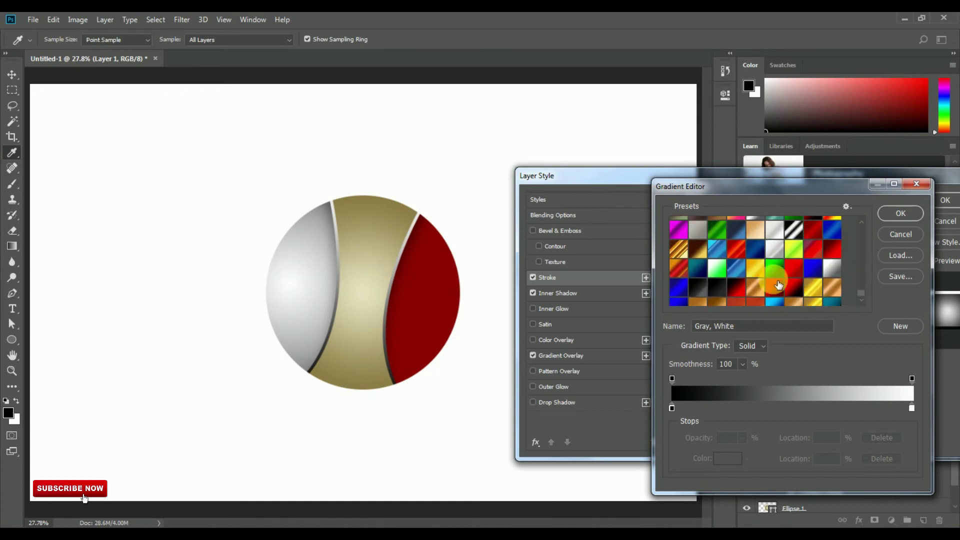
click(797, 235)
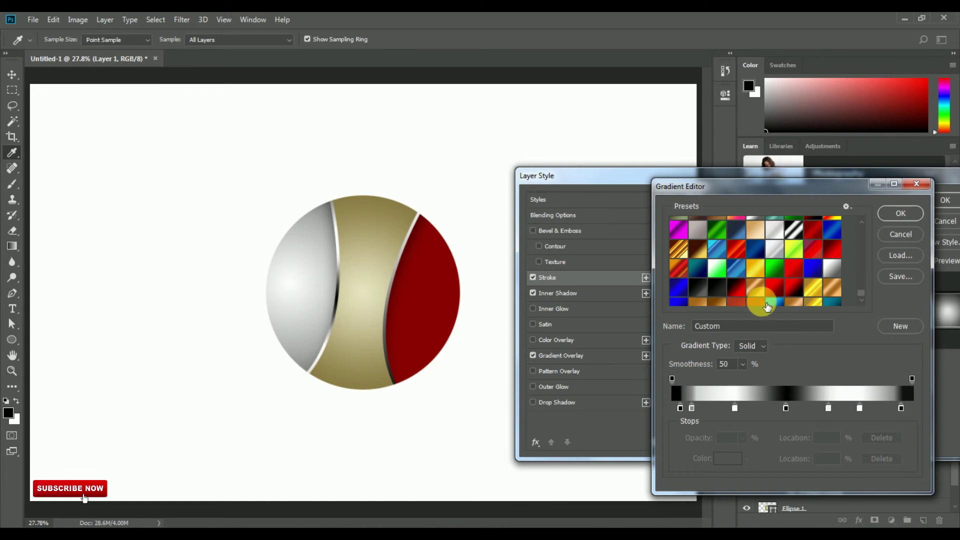
click(897, 217)
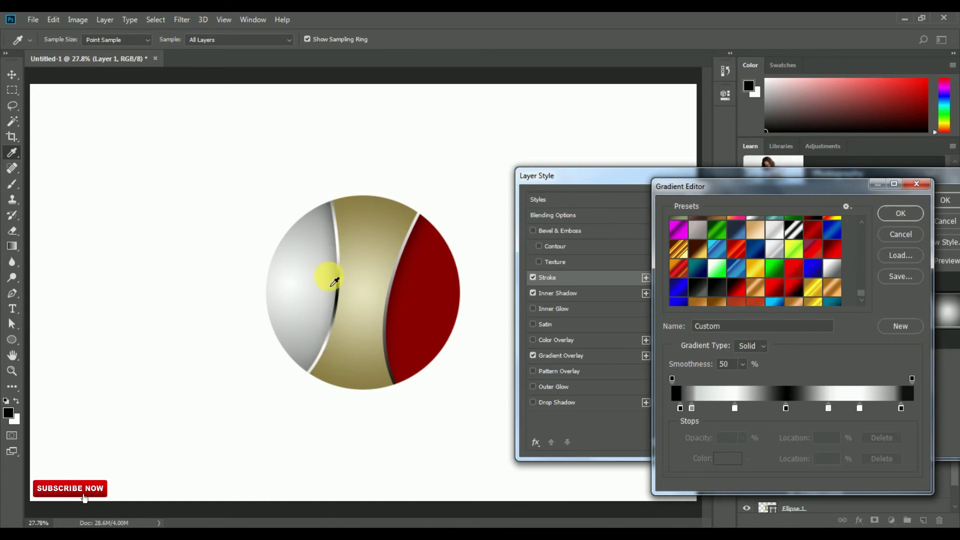
click(906, 213)
click(939, 200)
click(761, 368)
Replace Layer 2's red colour overlay with a white-to-gray gradient overlay
click(851, 524)
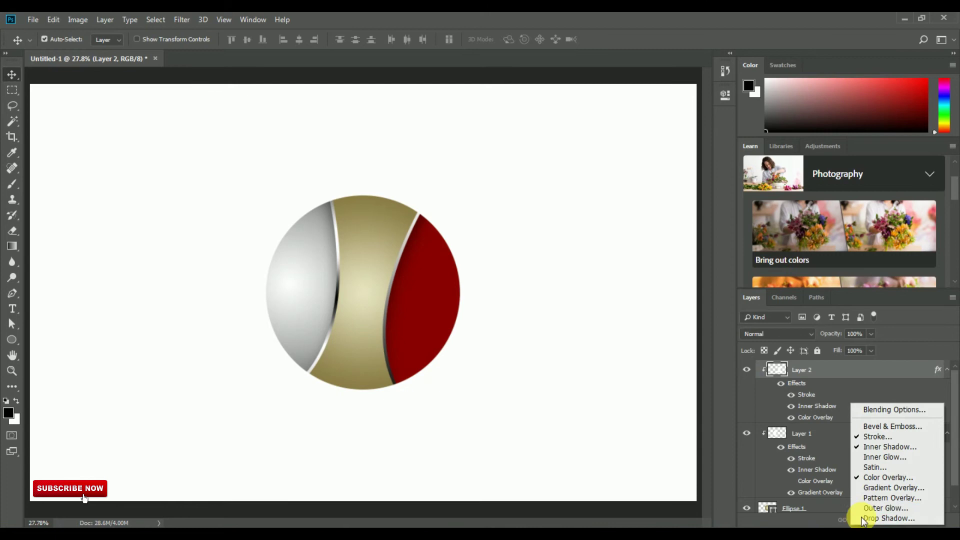
click(872, 411)
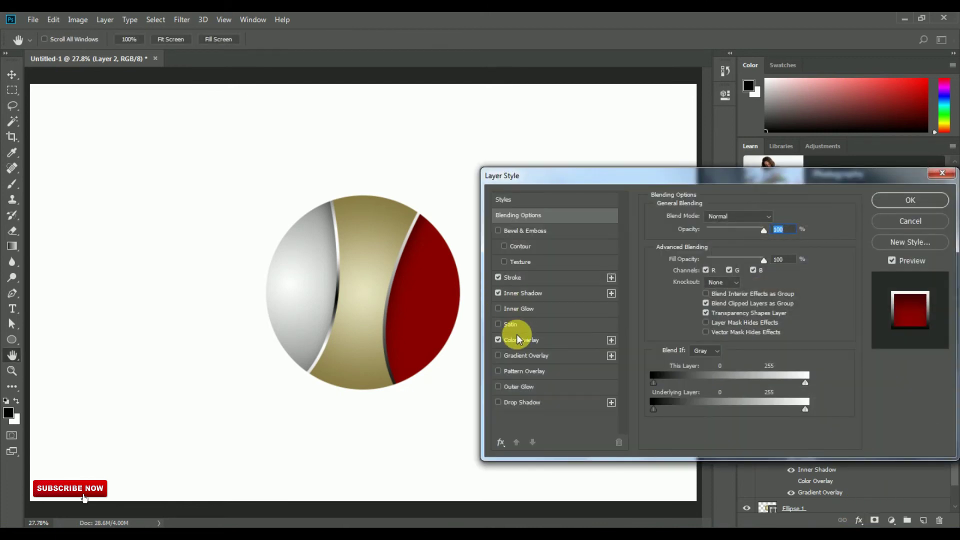
click(513, 355)
click(500, 341)
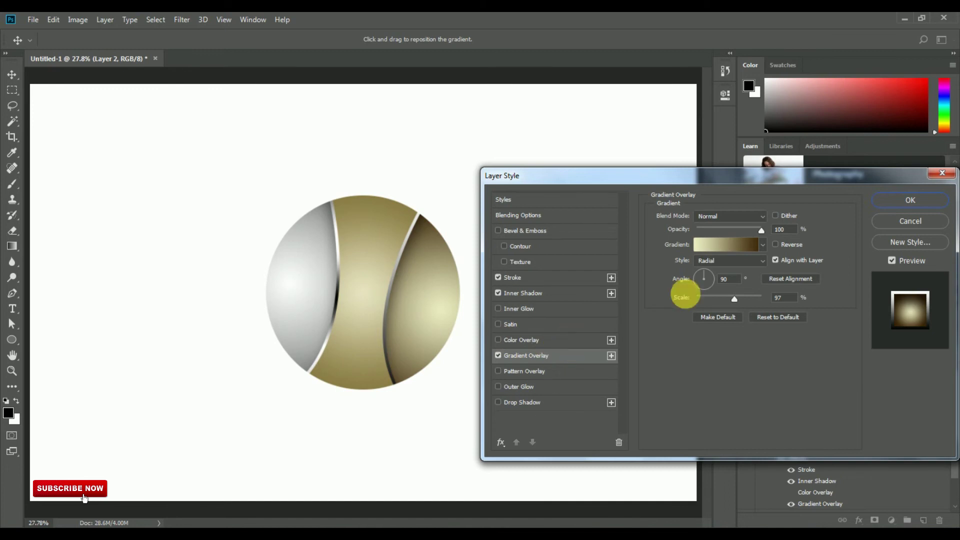
click(726, 245)
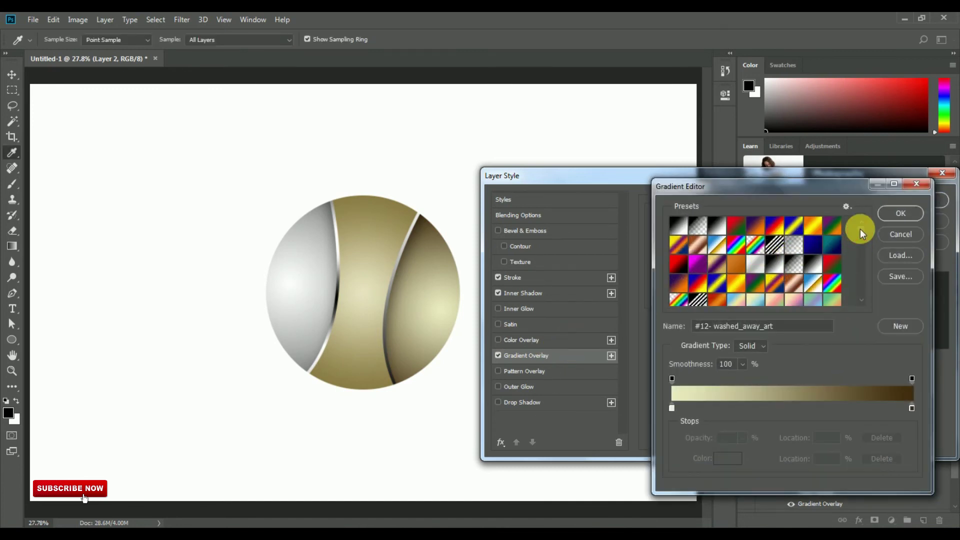
drag(860, 229, 862, 300)
click(698, 260)
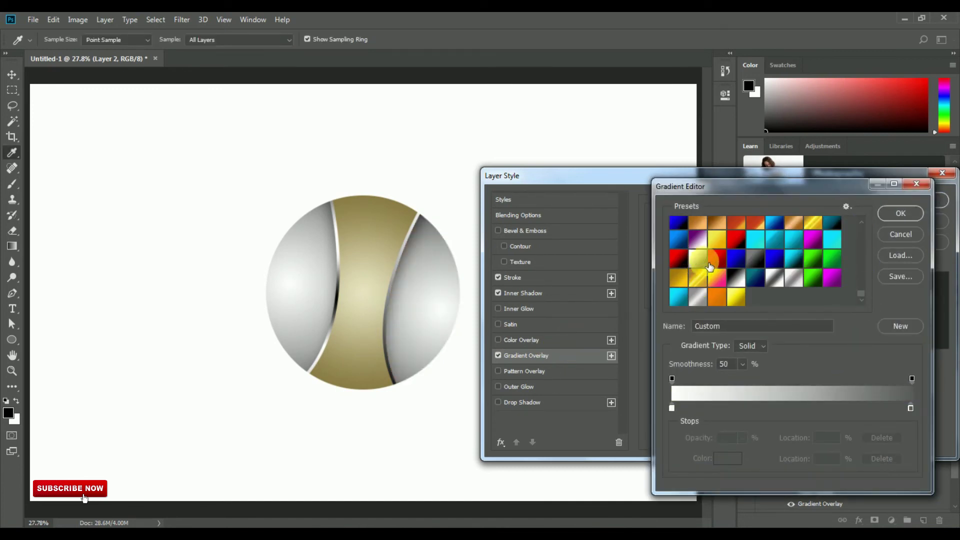
click(895, 214)
Reposition Layer 2's gradient highlight, raise its scale to 104% and accept, then reopen Blending Options
drag(656, 186, 700, 200)
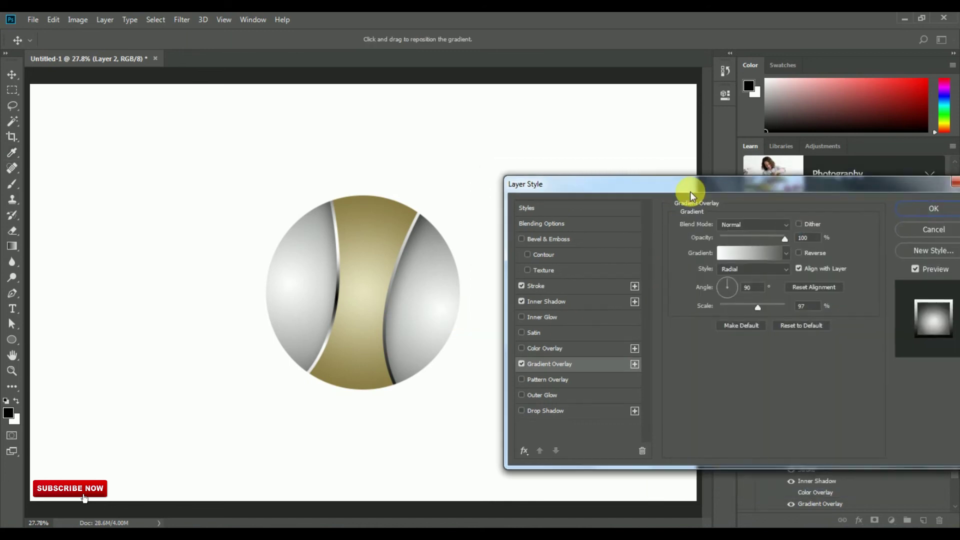
drag(436, 292, 429, 285)
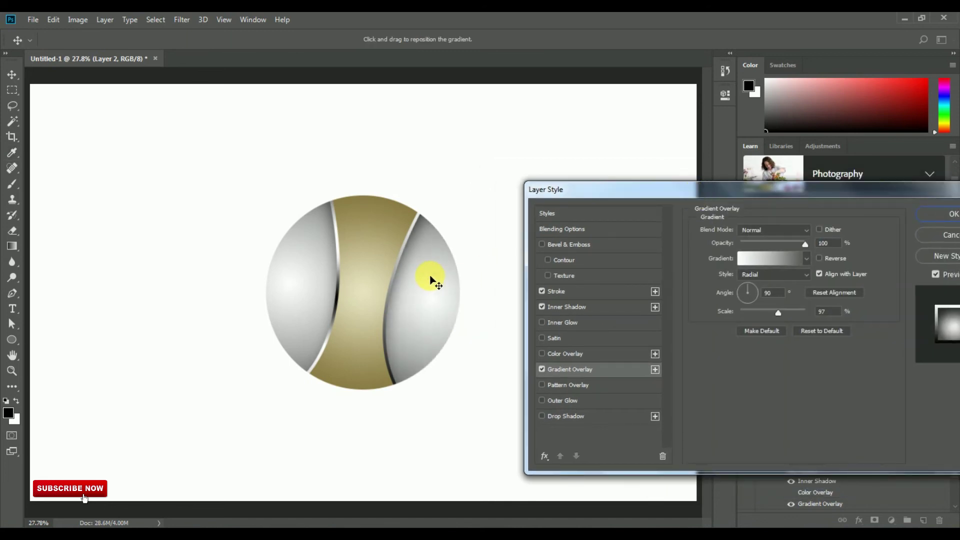
drag(793, 314, 782, 314)
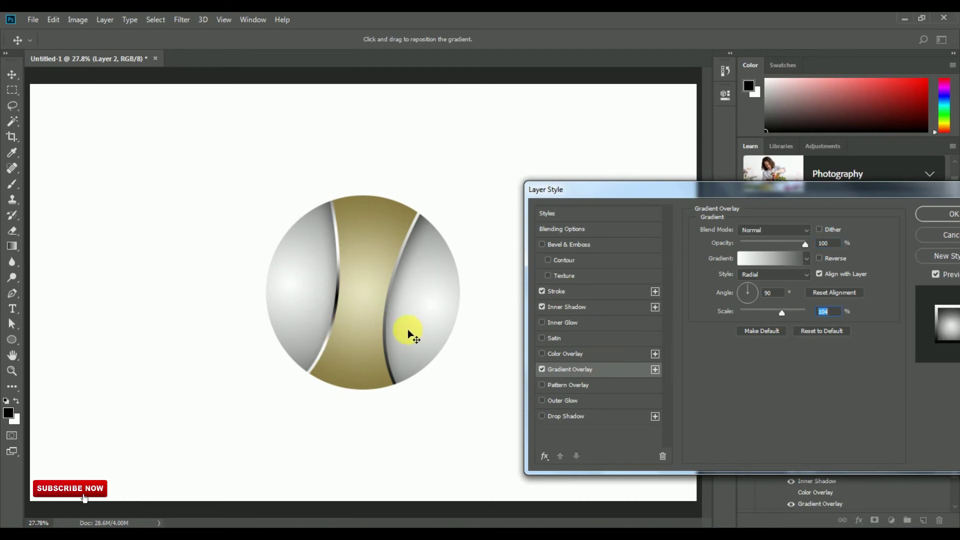
key(Return)
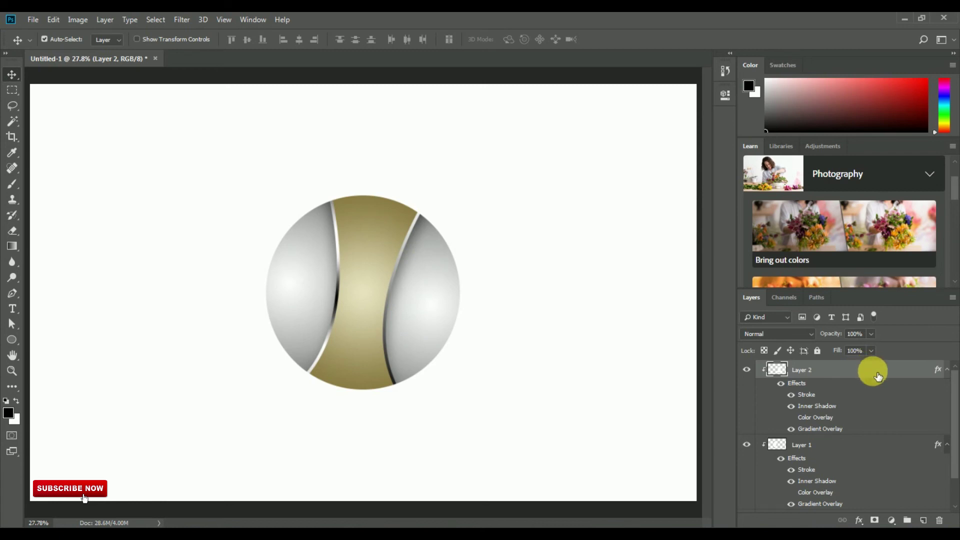
click(860, 521)
click(874, 406)
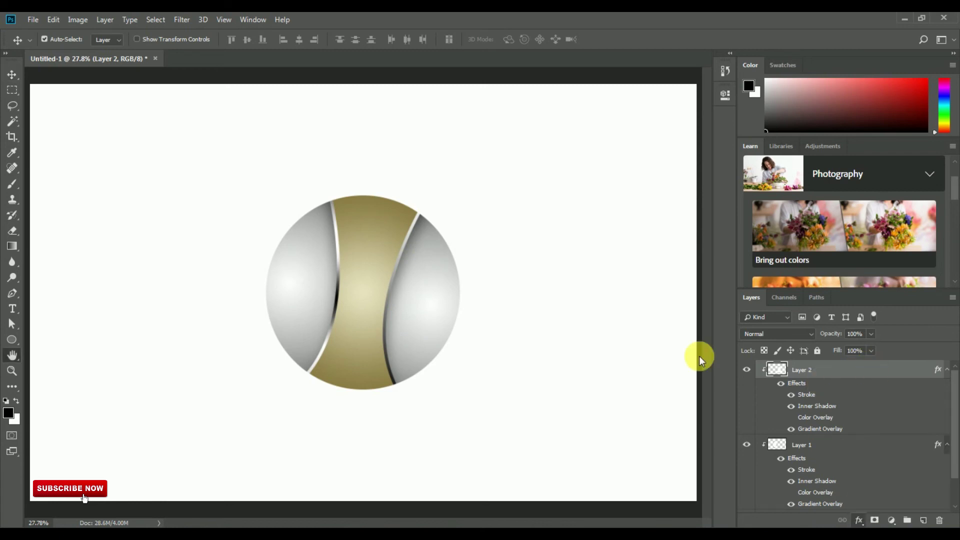
Give Layer 2's stroke the same multi-stop chrome gradient preset and confirm
drag(578, 194, 625, 202)
click(579, 300)
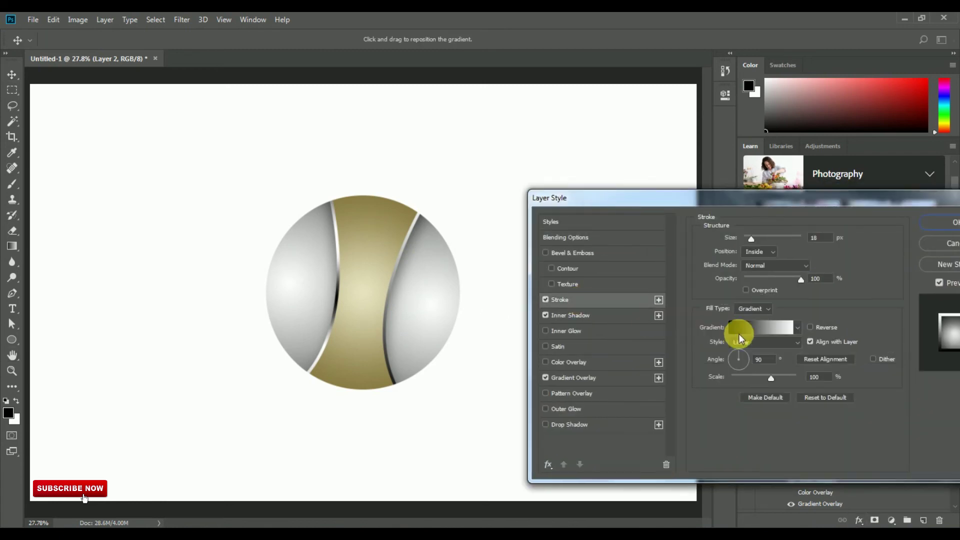
click(740, 334)
drag(862, 230, 862, 295)
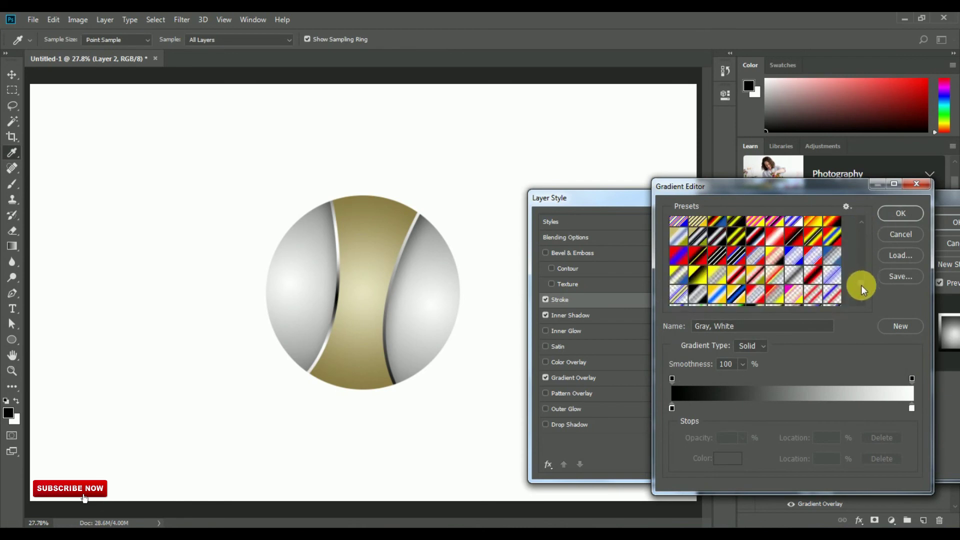
scroll(774, 293, up, 3)
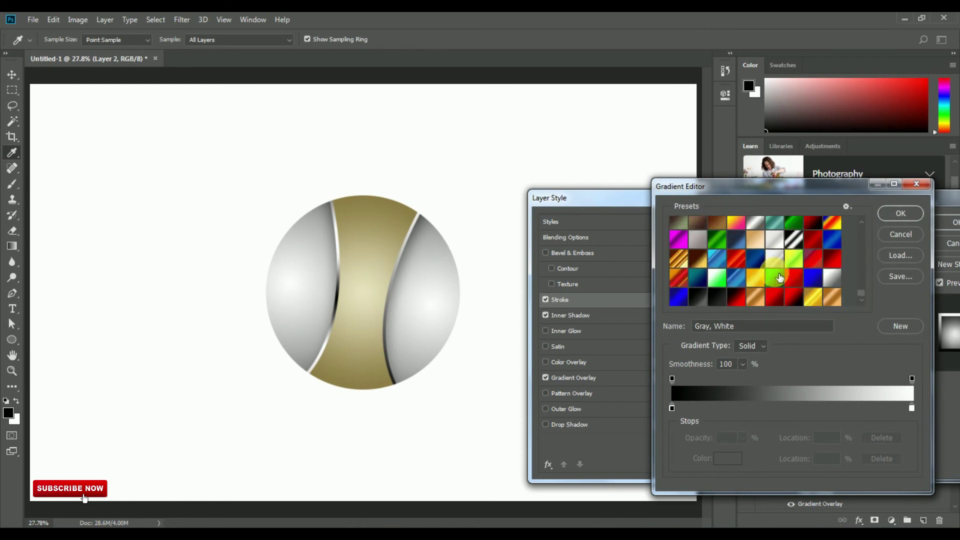
click(791, 241)
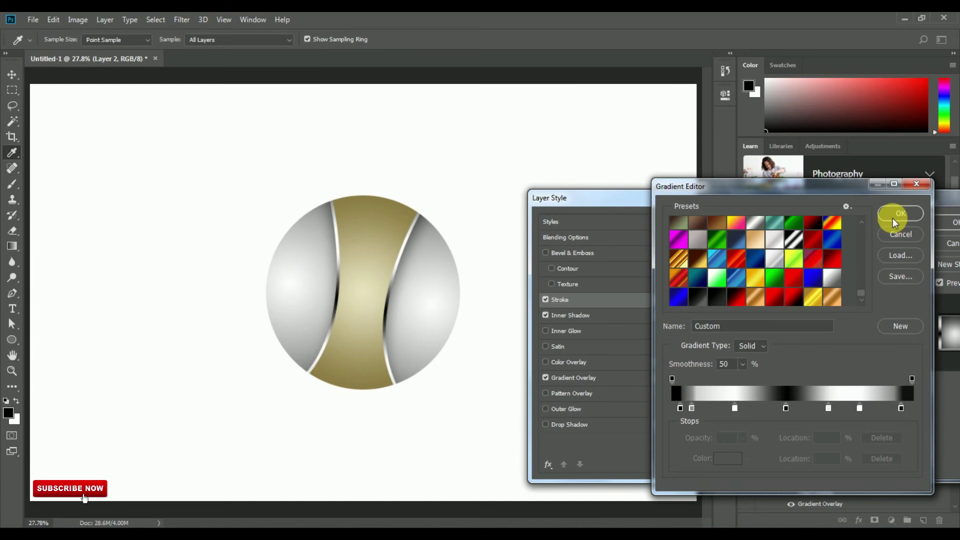
click(895, 215)
click(946, 221)
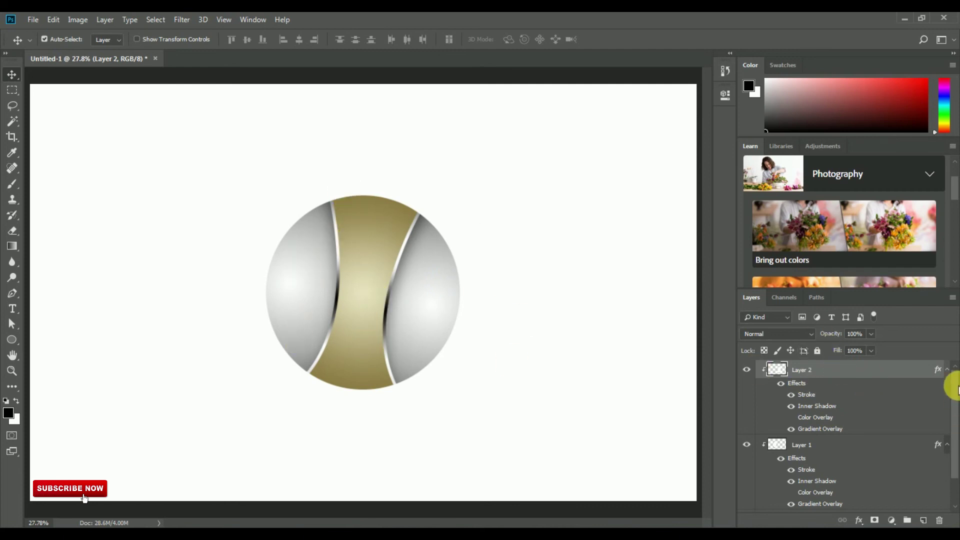
Rotate Ellipse 1 about -7.5° with Free Transform, then fit the canvas in view
scroll(955, 380, down, 2)
click(814, 487)
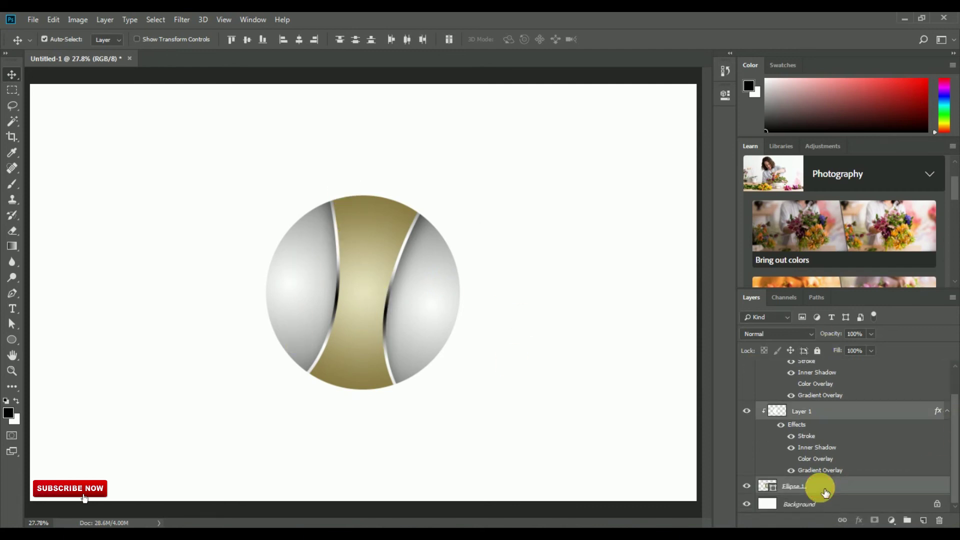
click(54, 20)
click(99, 270)
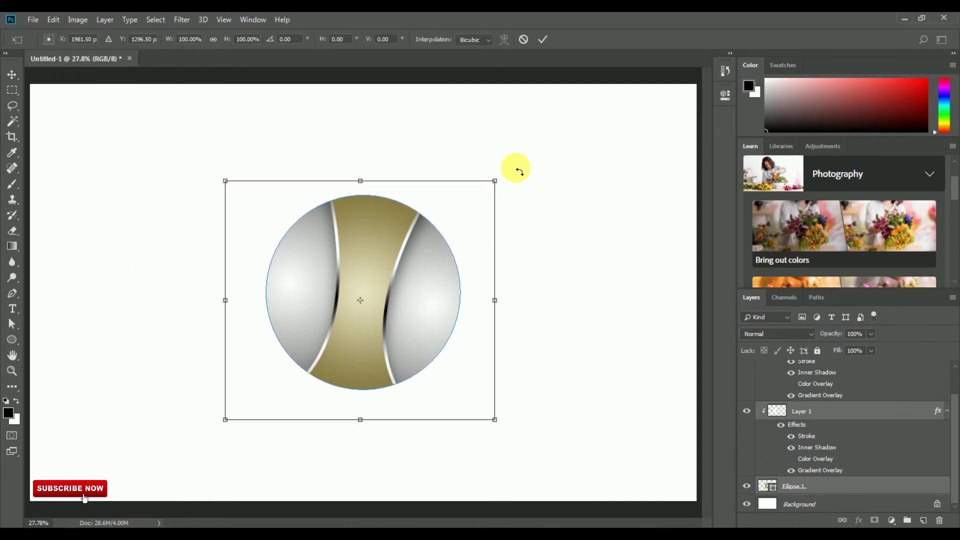
drag(520, 172, 507, 155)
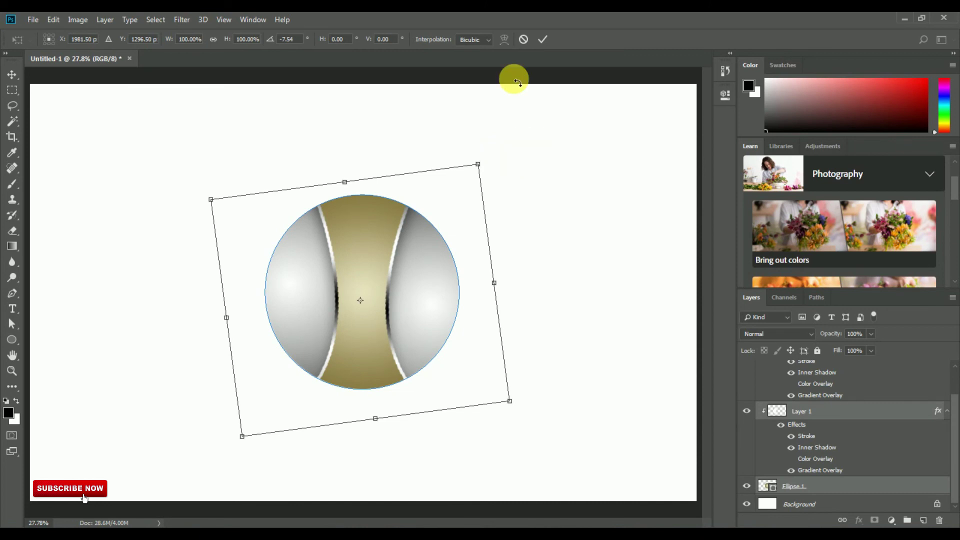
click(544, 39)
scroll(224, 356, up, 3)
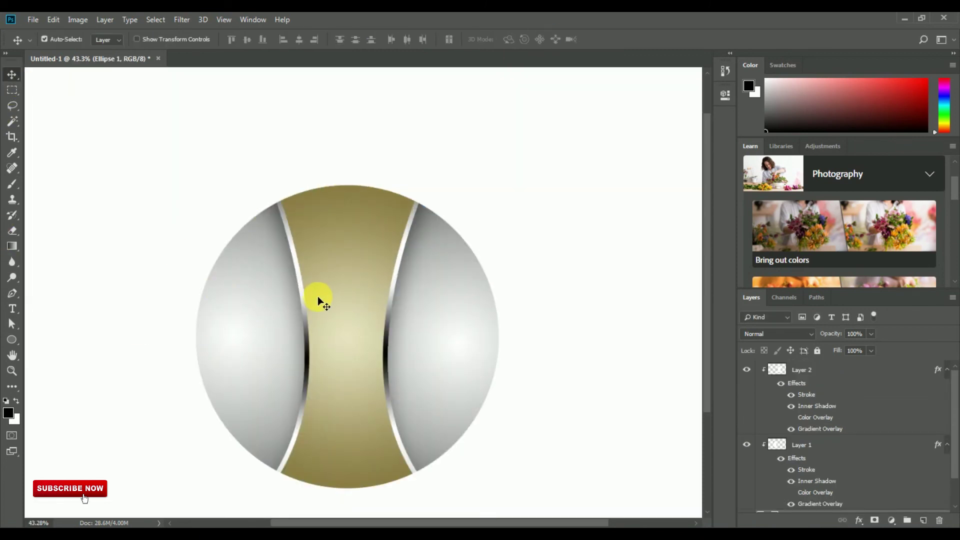
key(ctrl+0)
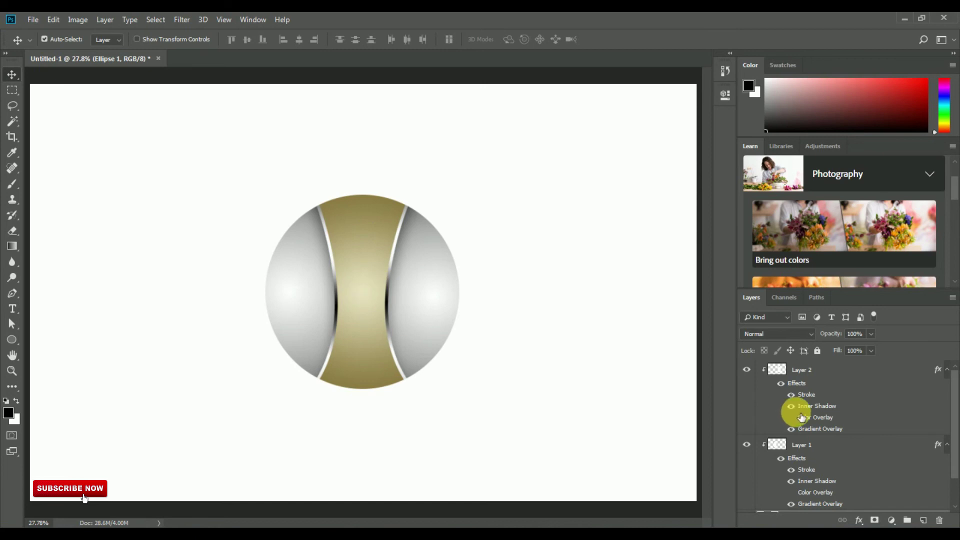
scroll(954, 433, down, 2)
scroll(954, 434, up, 2)
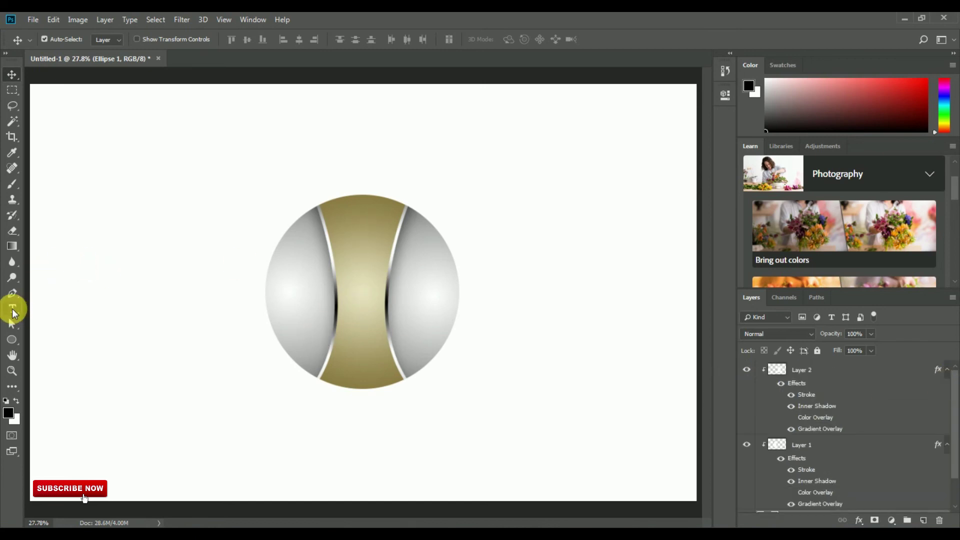
Draw a small ellipse at the sphere's top and give it a solid white fill
click(12, 340)
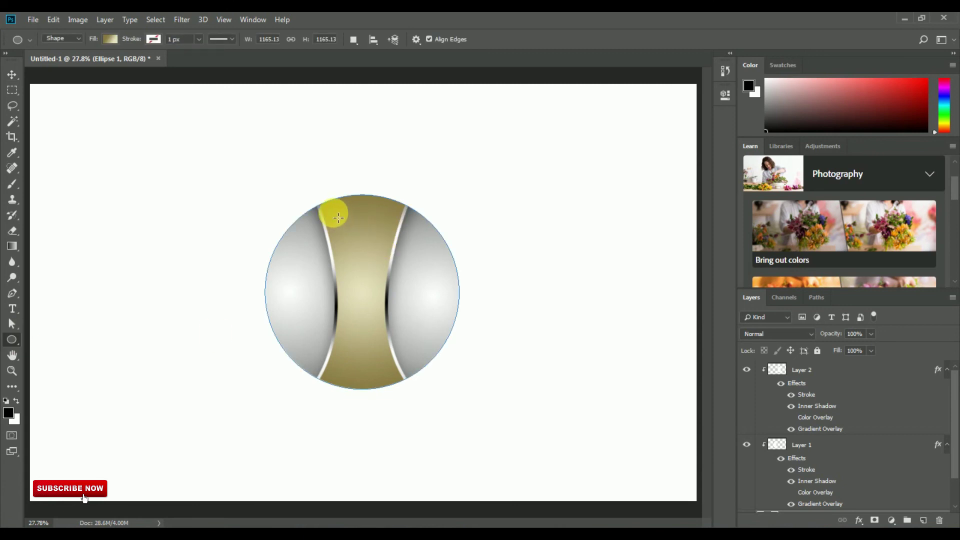
drag(330, 206, 401, 272)
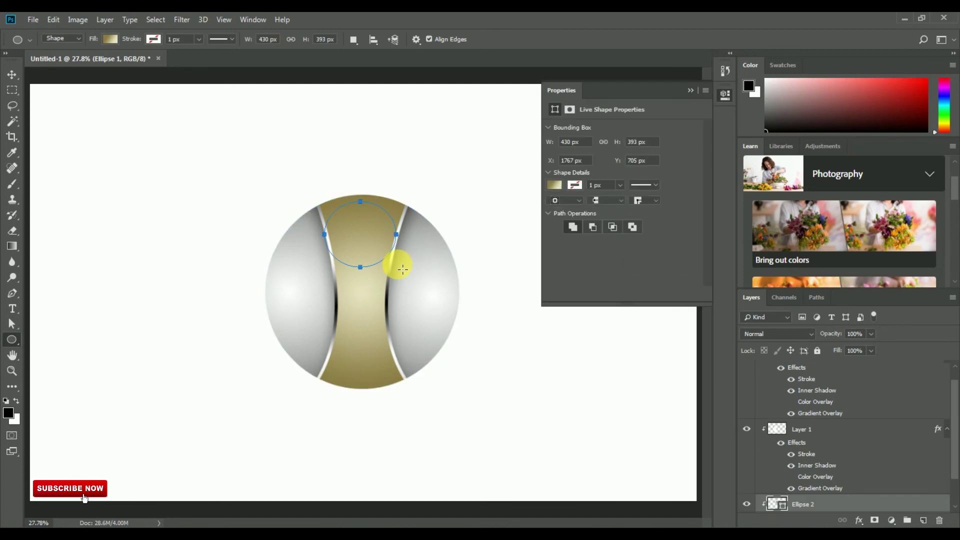
click(112, 40)
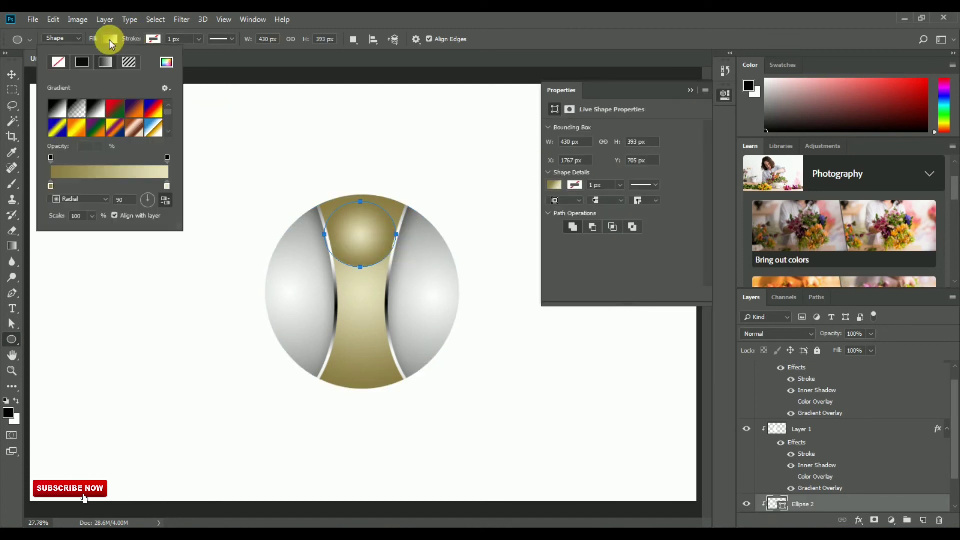
click(60, 62)
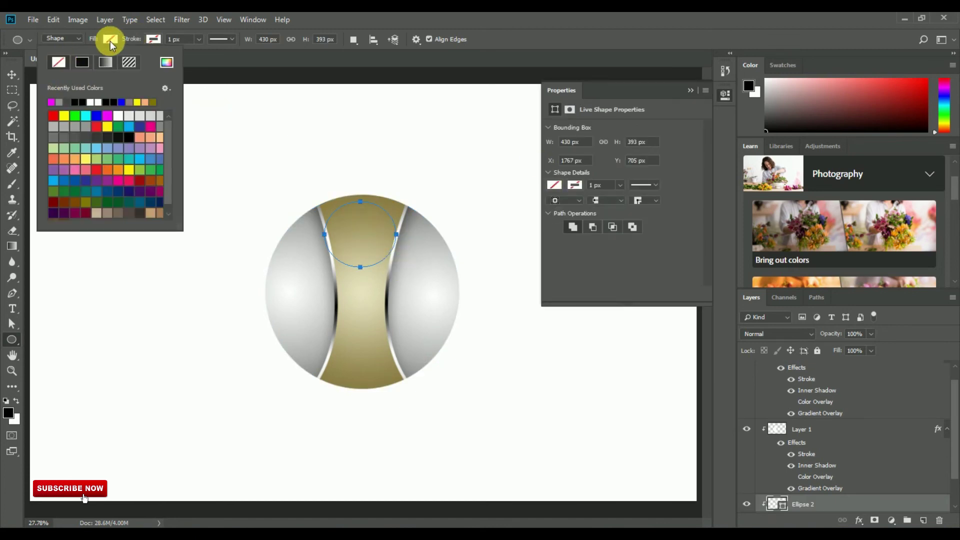
click(98, 102)
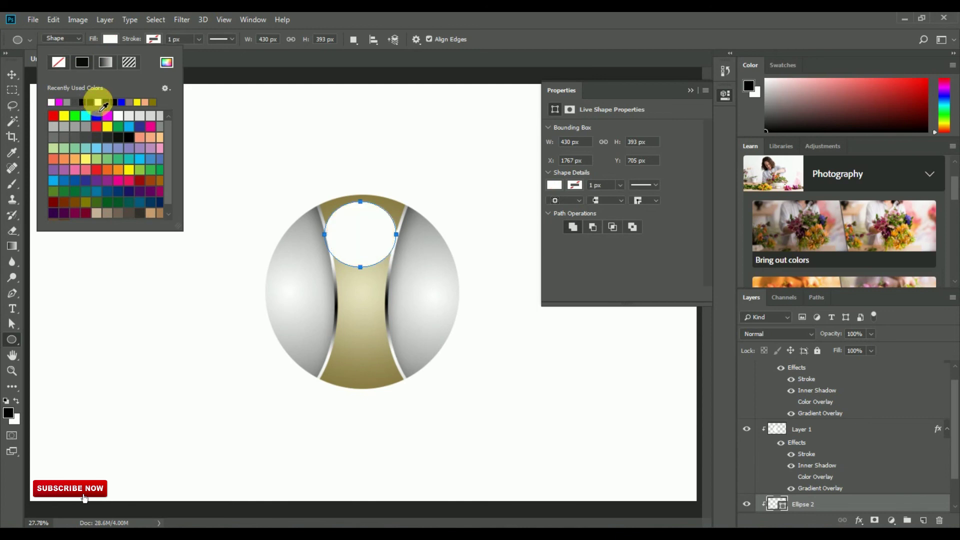
Move the white ellipse up and scale it about 134% over the top of the gold band
click(12, 74)
click(689, 88)
mouse_move(343, 235)
mouse_down()
mouse_move(333, 227)
mouse_move(343, 223)
mouse_up()
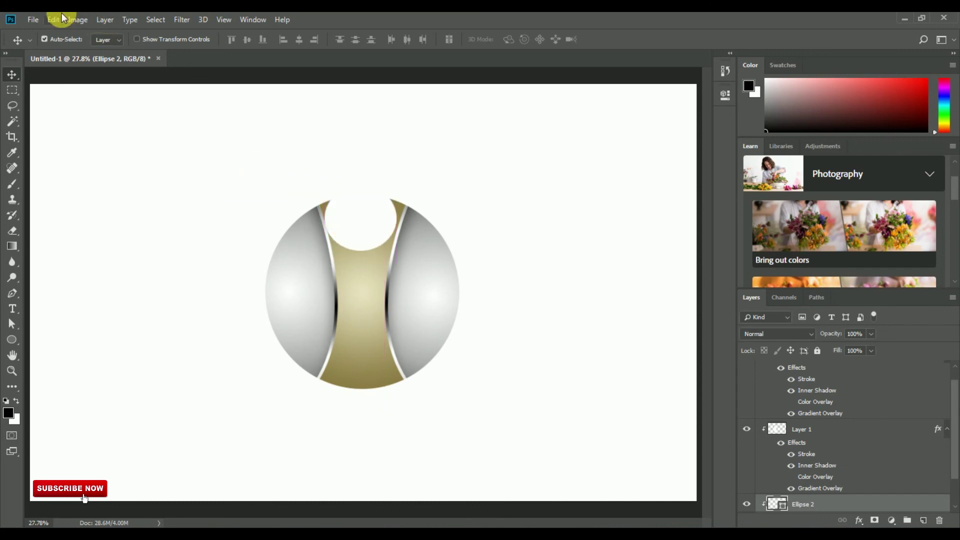
click(53, 20)
click(116, 271)
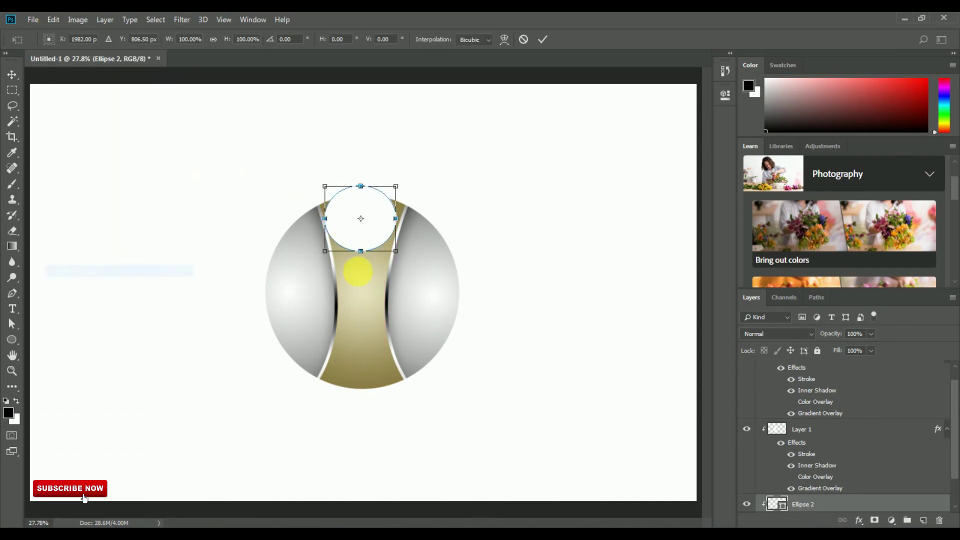
drag(401, 255, 409, 263)
drag(368, 212, 370, 235)
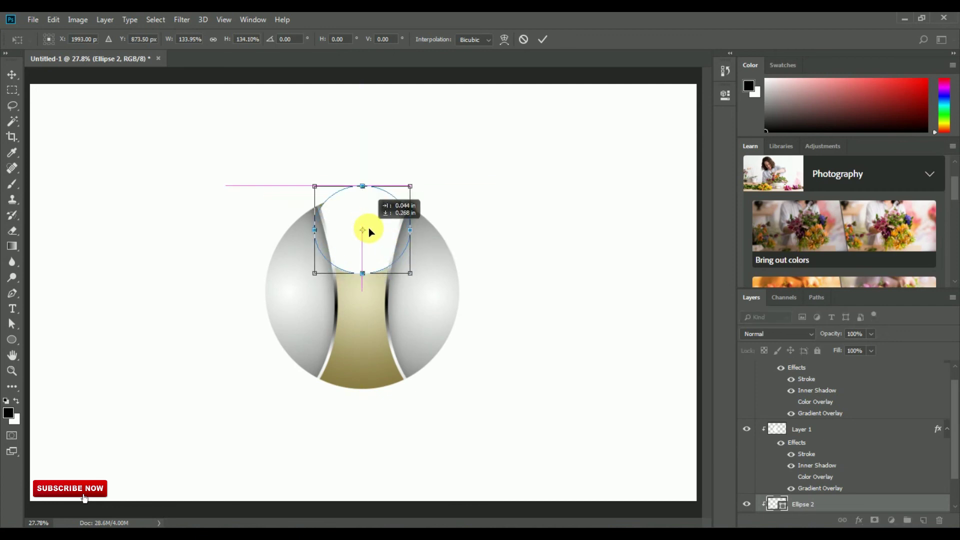
click(542, 39)
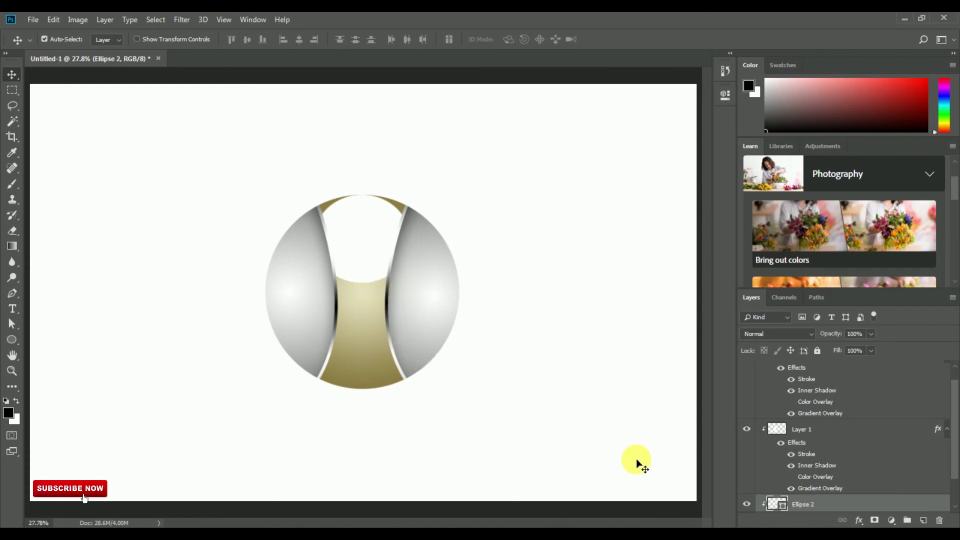
click(748, 505)
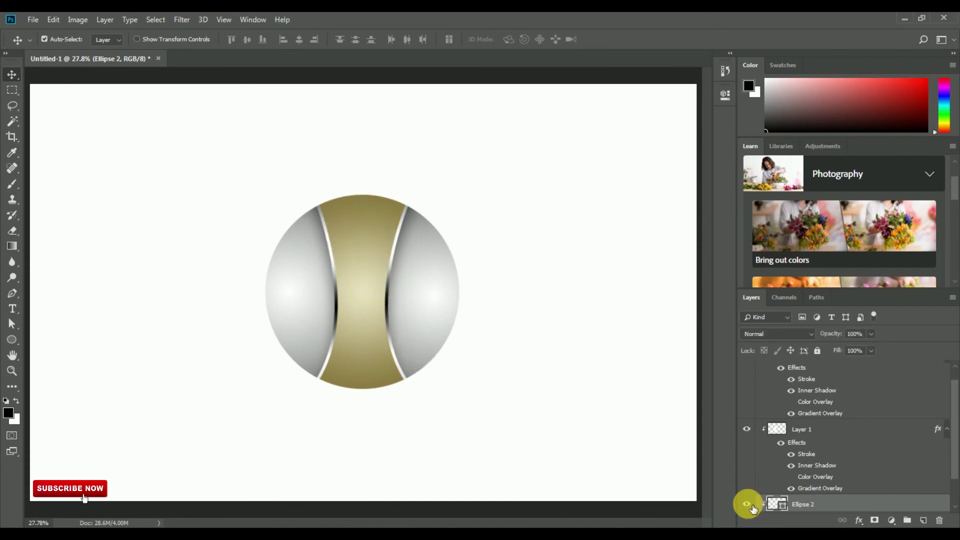
Mask Ellipse 2 with a black-to-white gradient and shift the mask to soften the fade
click(875, 520)
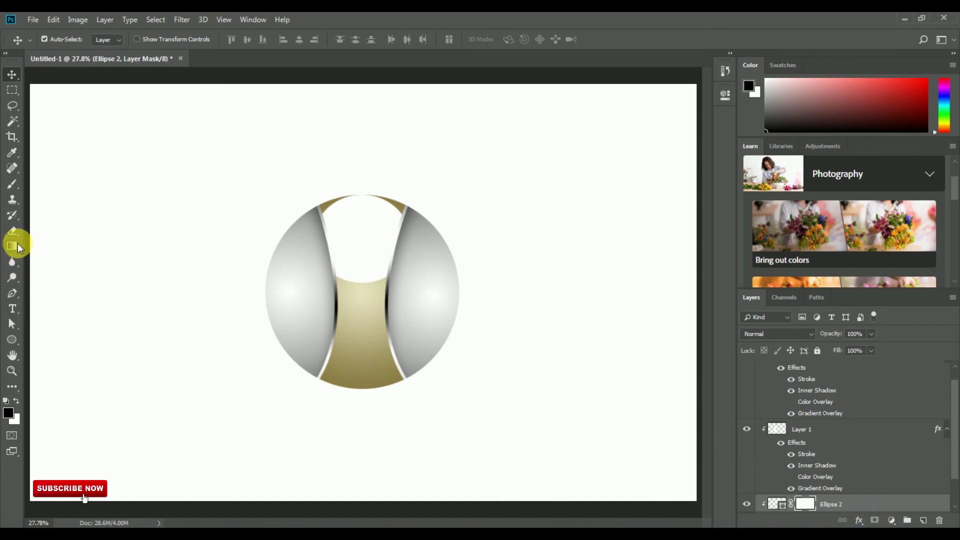
click(15, 244)
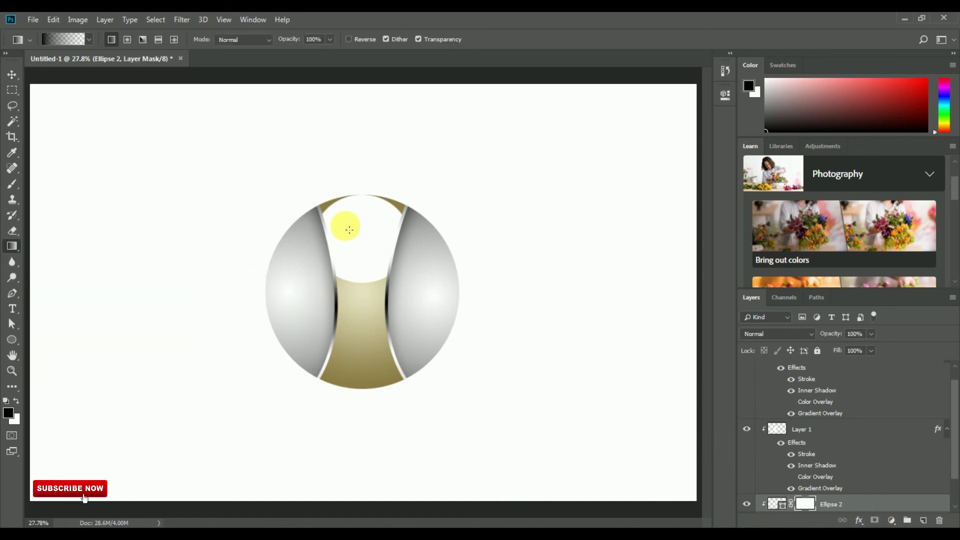
drag(351, 304, 363, 250)
drag(374, 319, 369, 165)
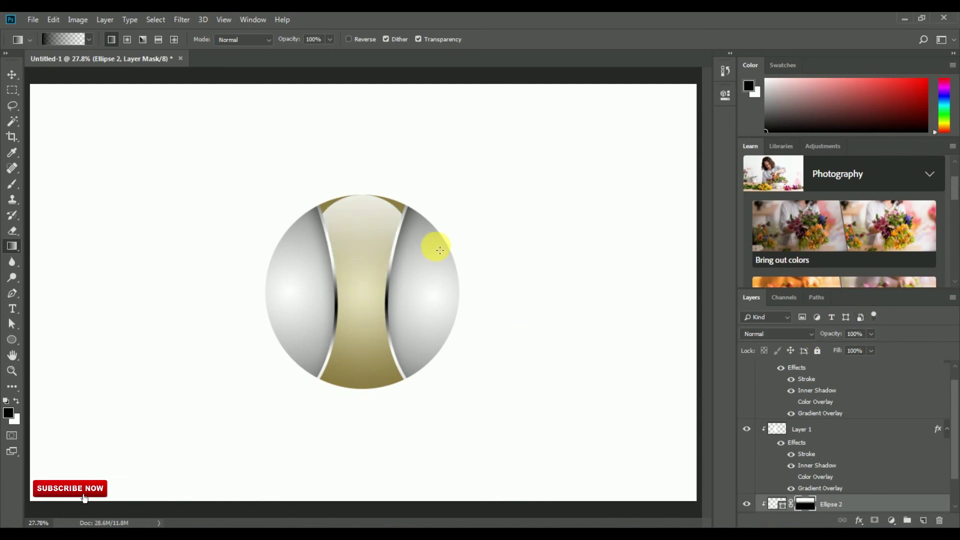
click(12, 74)
scroll(796, 482, down, 2)
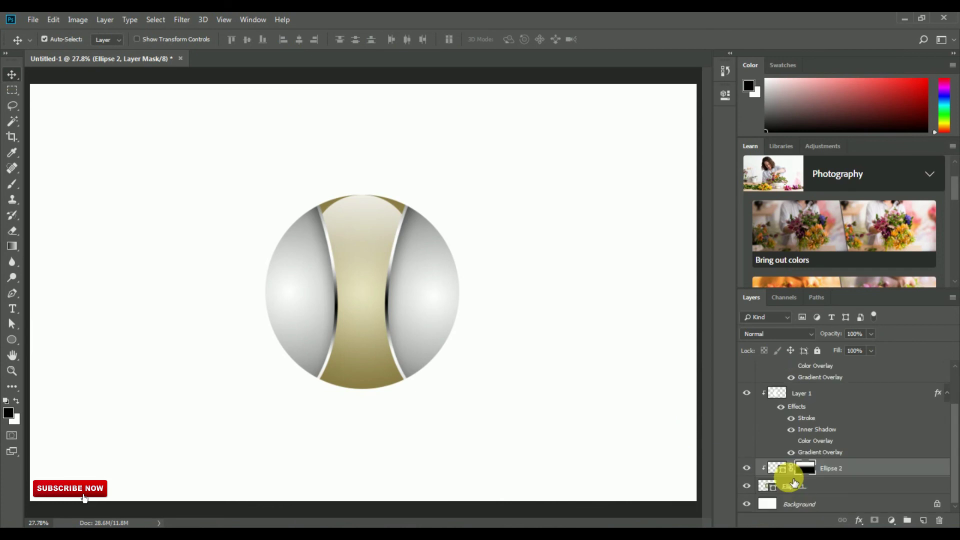
mouse_move(355, 241)
mouse_down()
mouse_move(346, 240)
mouse_move(390, 234)
mouse_move(342, 231)
mouse_up()
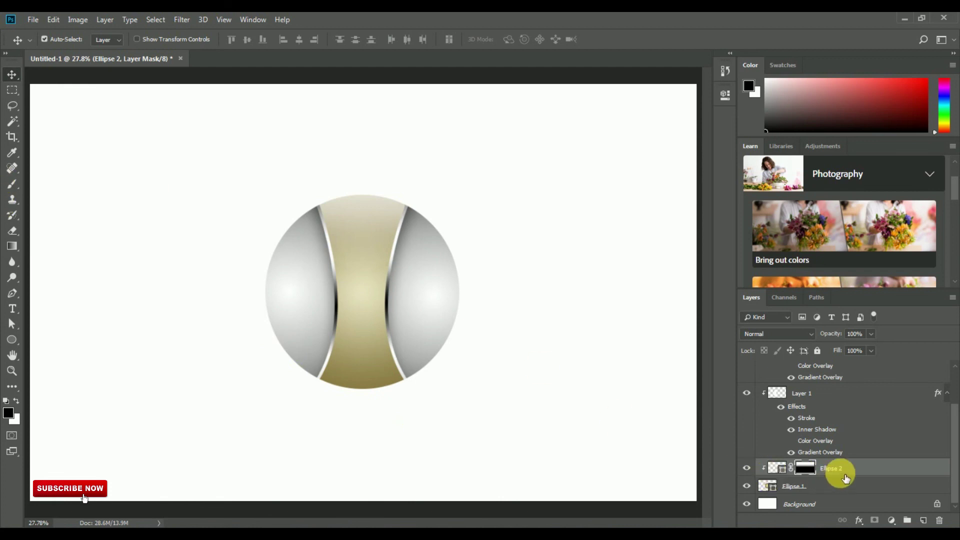
click(840, 504)
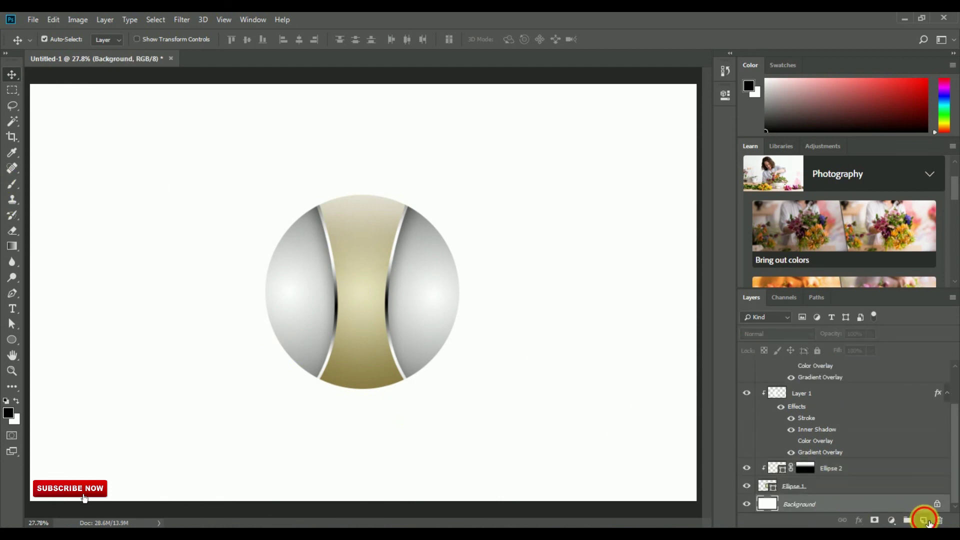
Paint a soft black brush dab under the sphere on a new layer
click(924, 521)
click(12, 185)
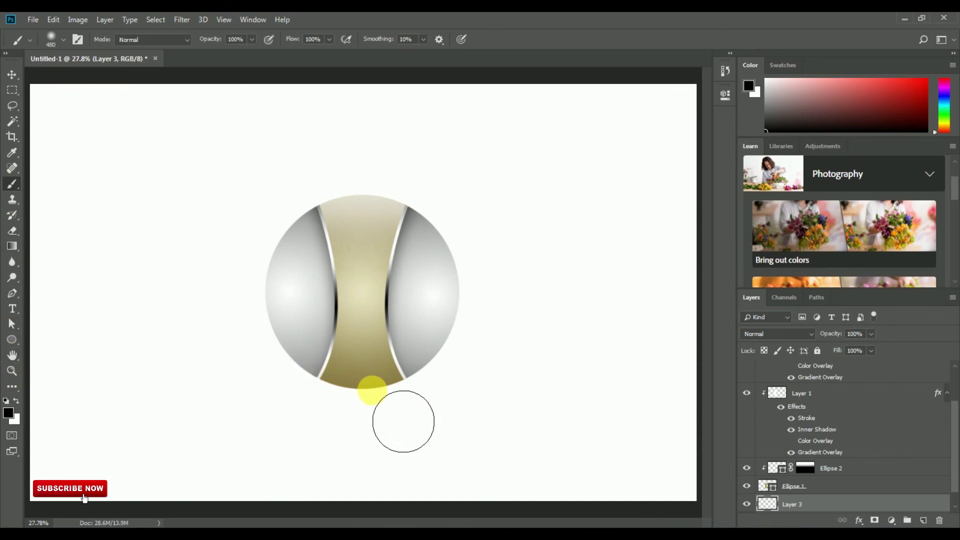
click(368, 395)
Squash the shadow flatter, stretch it wider, and nudge it beneath the sphere
click(53, 19)
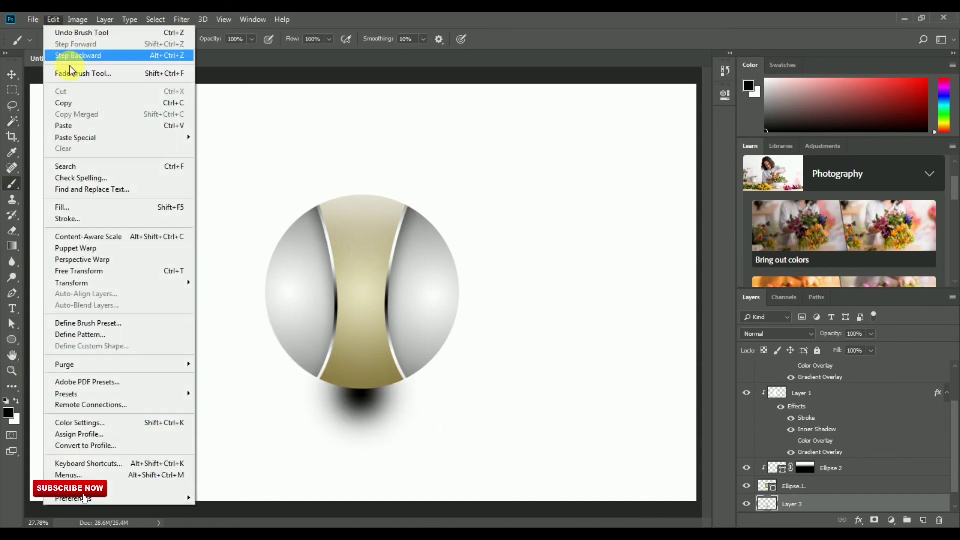
click(79, 271)
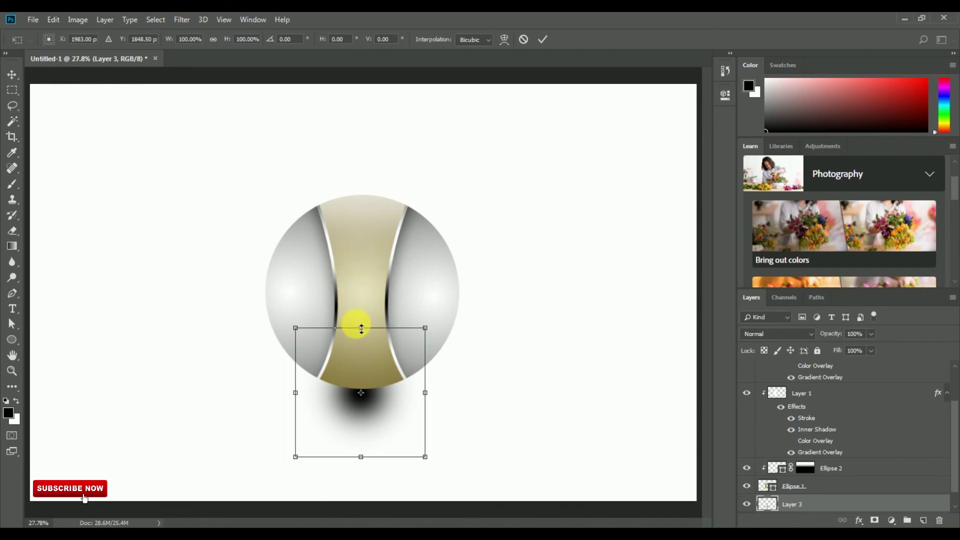
drag(365, 337, 371, 379)
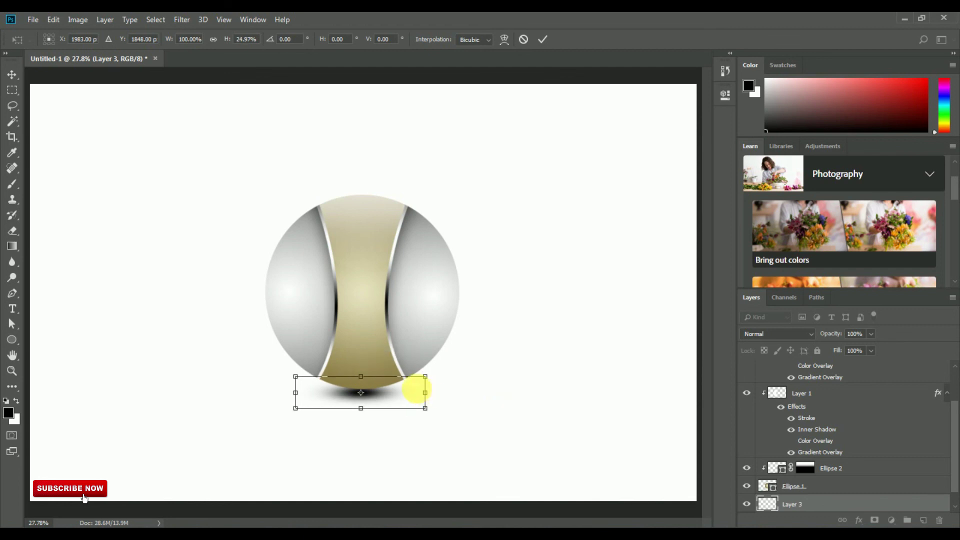
drag(430, 396, 496, 382)
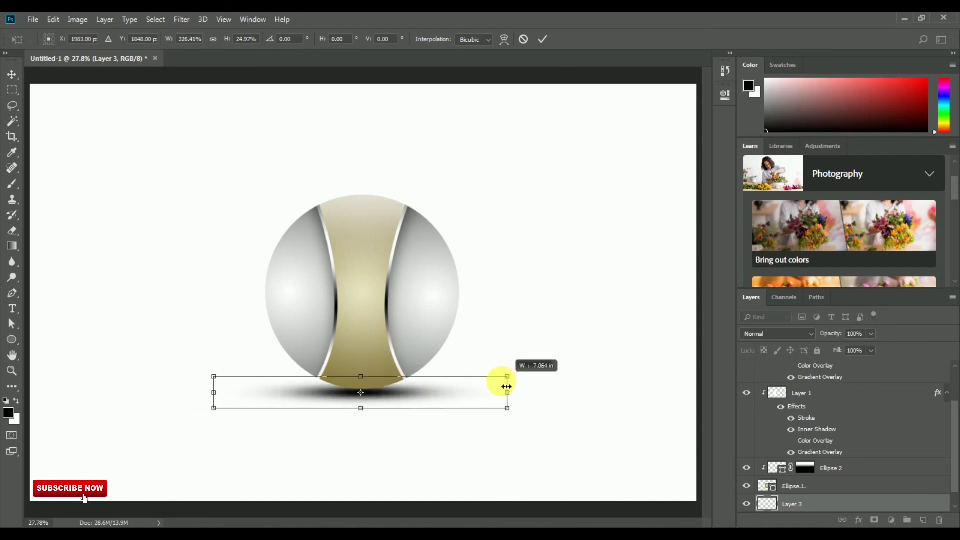
click(543, 39)
key(b)
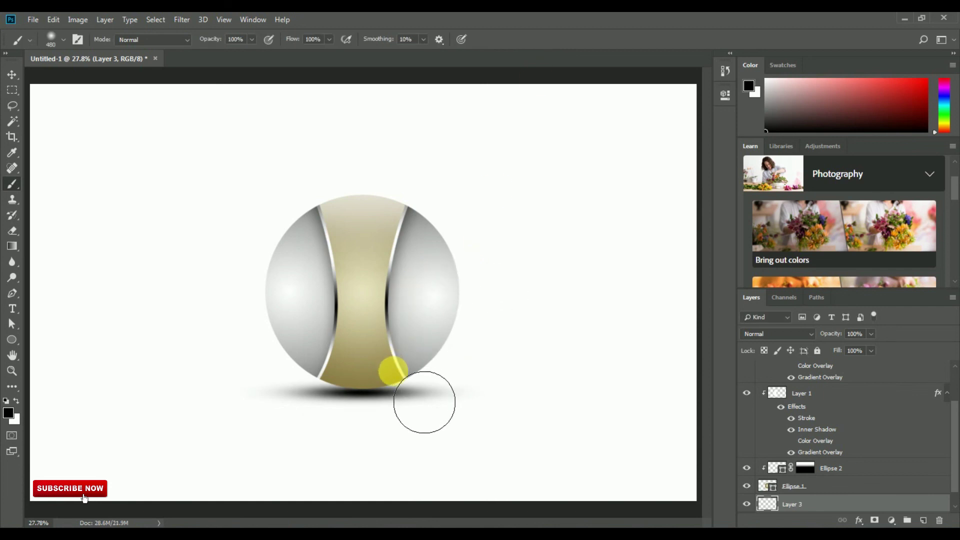
click(13, 74)
drag(375, 392, 375, 388)
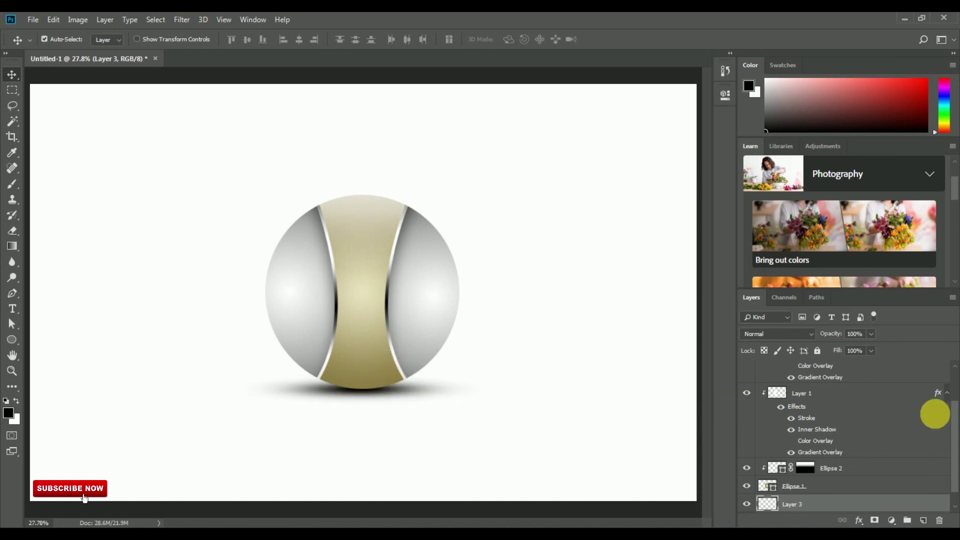
Lower Layer 3's opacity to 76% and slide the shadow under the sphere's base
drag(859, 352, 858, 351)
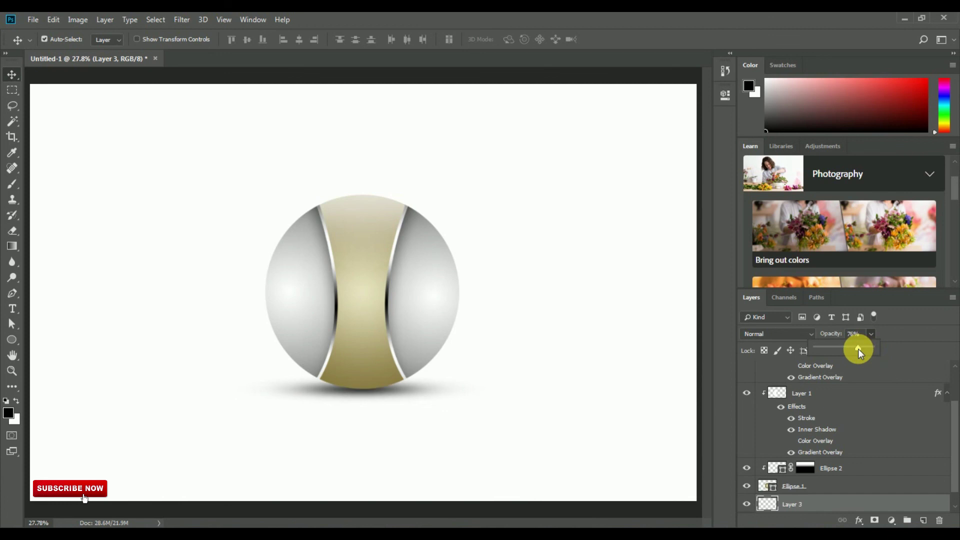
drag(371, 394, 394, 394)
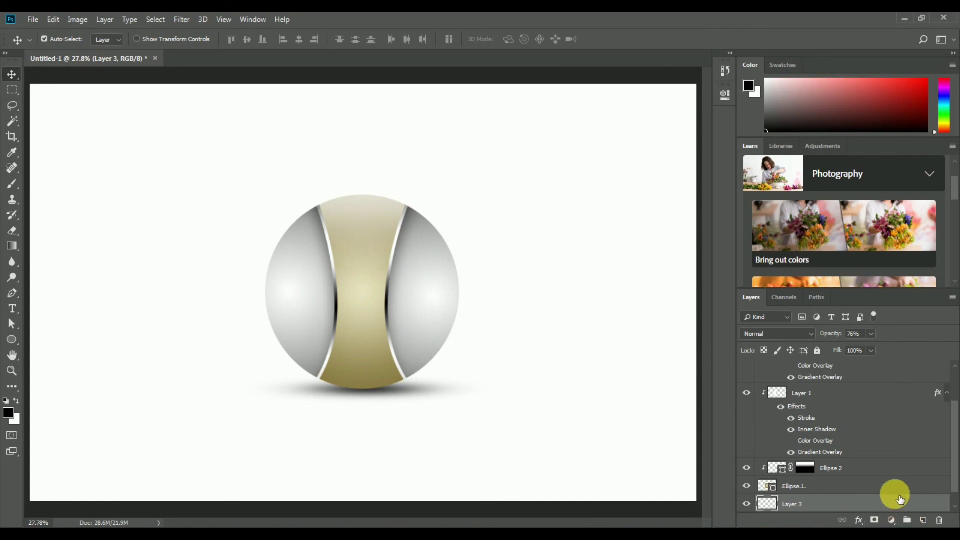
Enter full-screen mode with panels hidden and zoom in on the finished sphere
key(f)
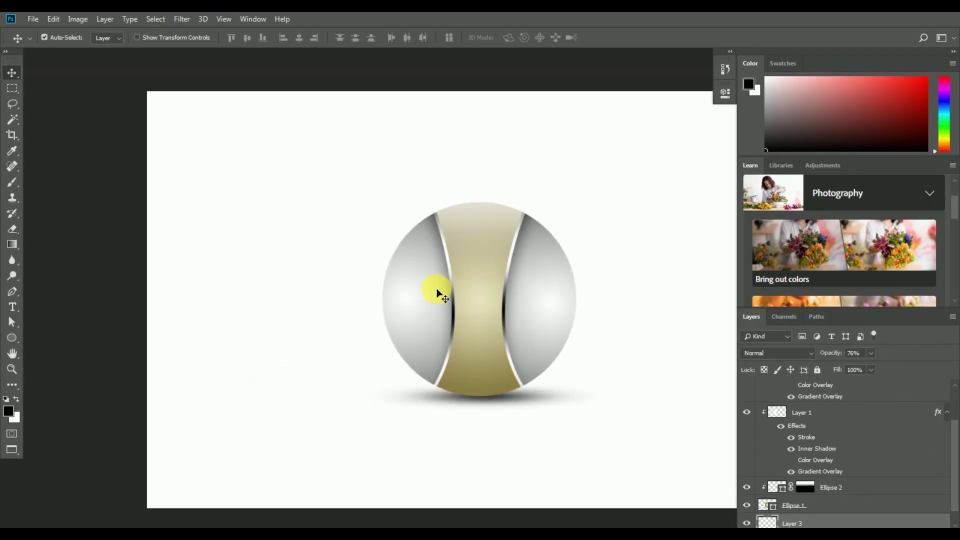
key(f)
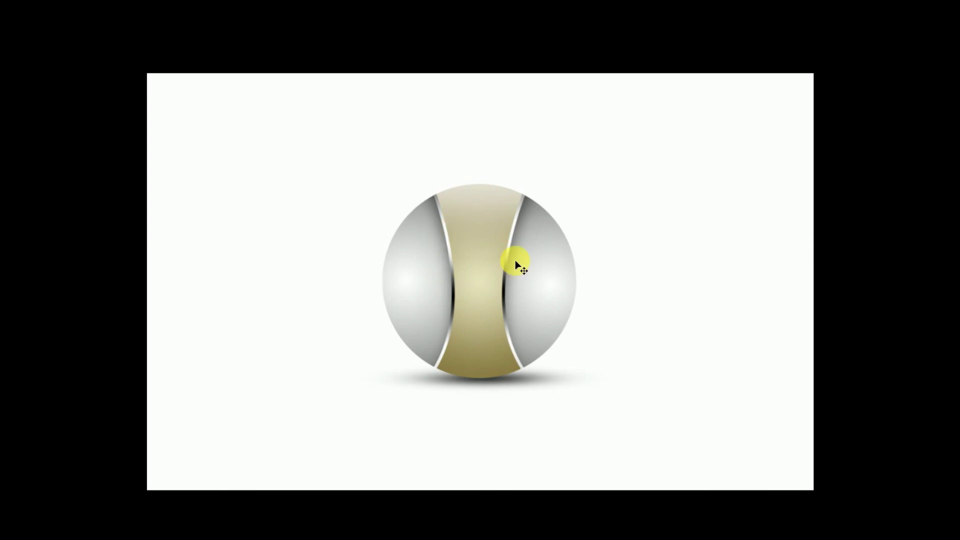
key(ctrl+plus)
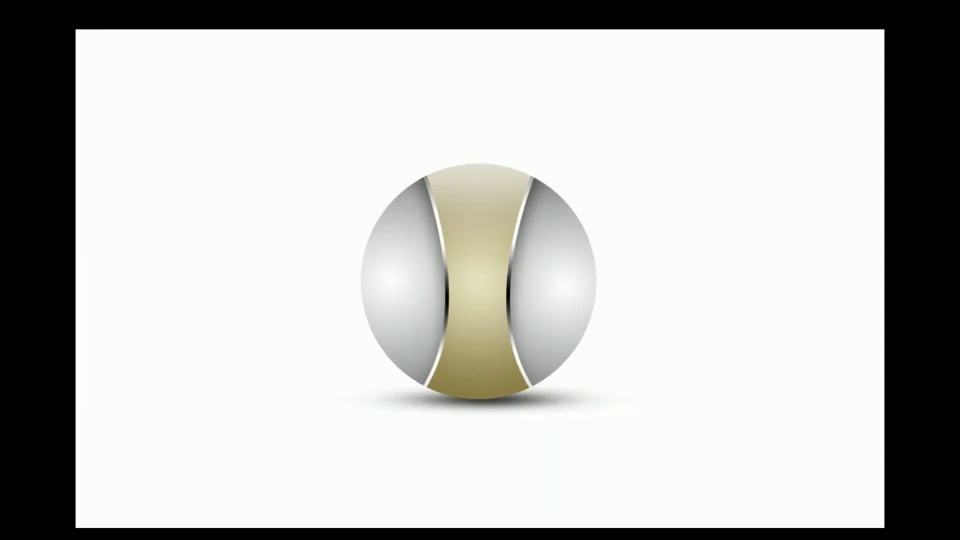